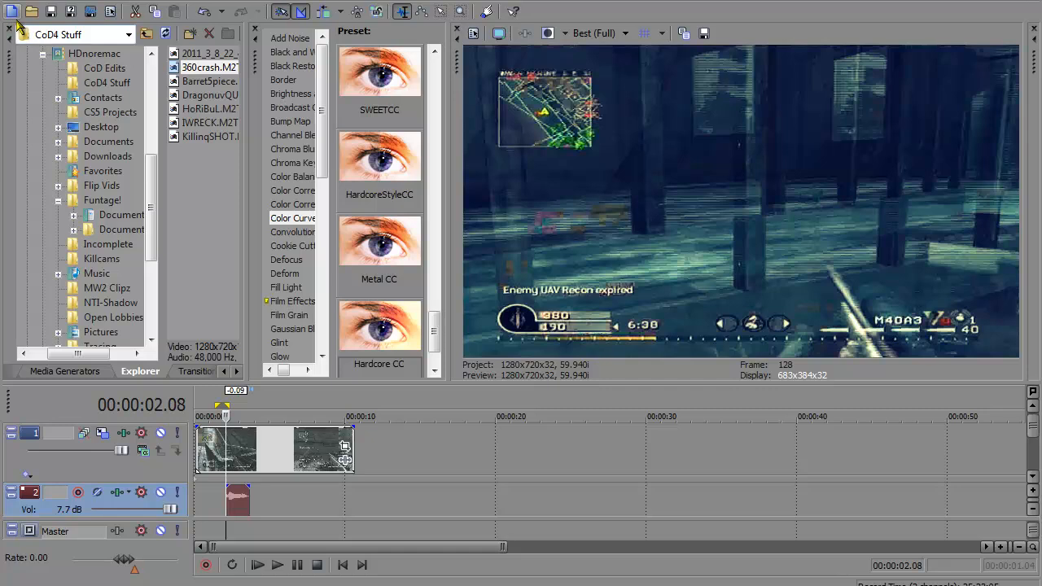
Step: Create a new project and place the 2rollSHOTS clip from the Funtage! folder at the start of the timeline
left_click(11, 11)
key("Return")
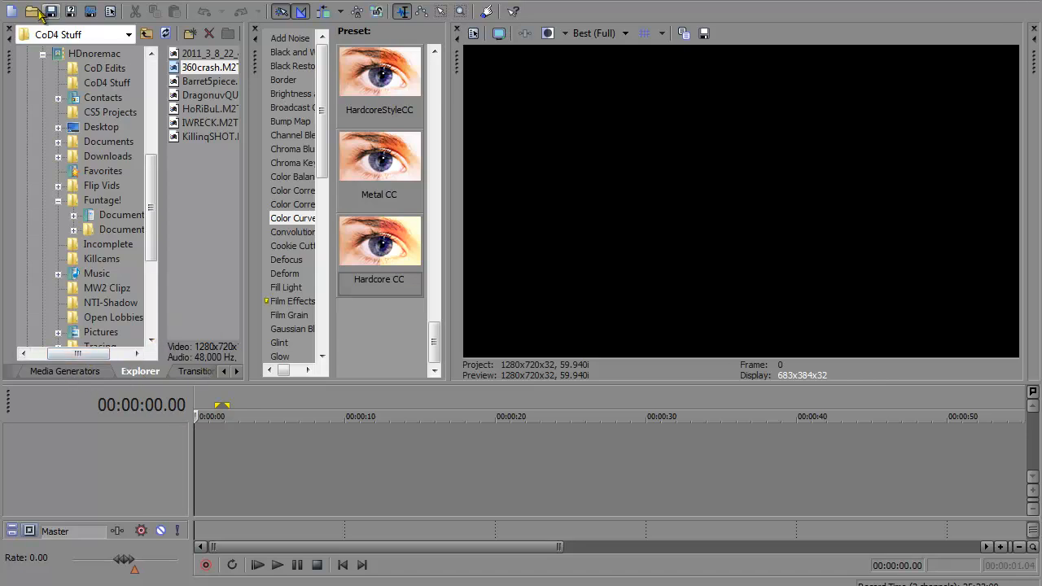
left_click(114, 200)
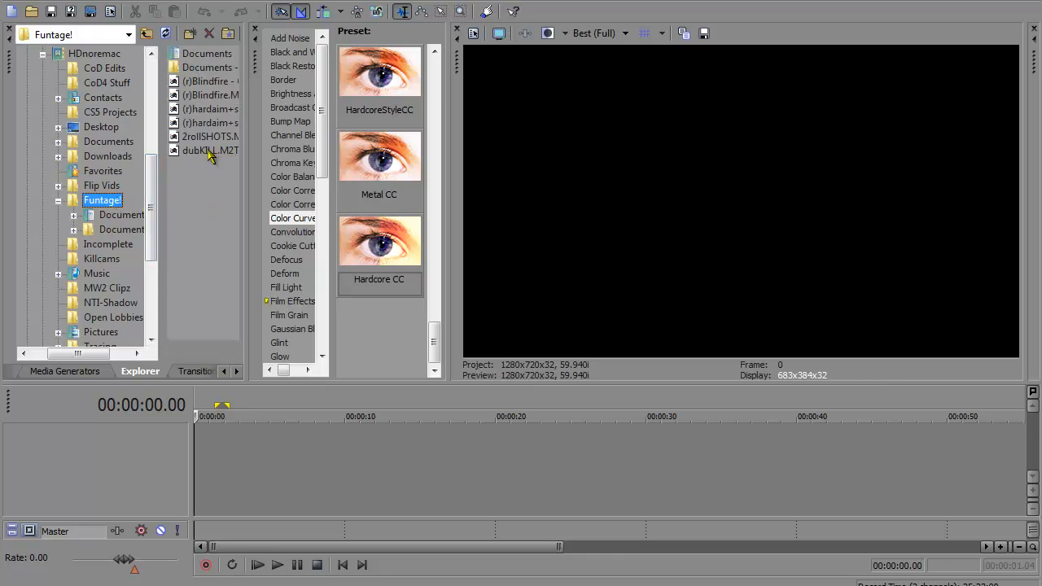
left_click_drag(198, 137, 243, 421)
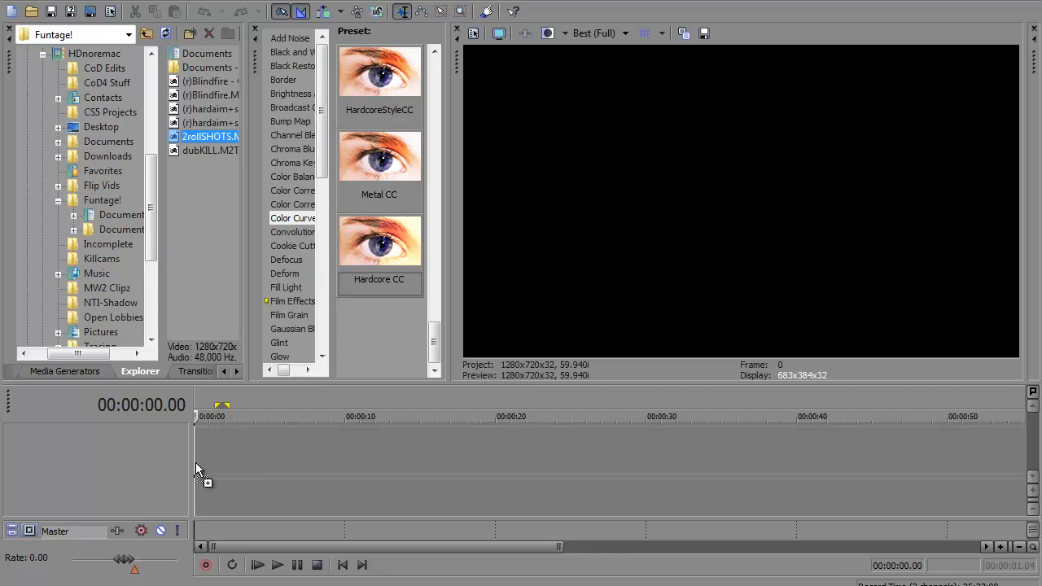
left_click_drag(251, 479, 253, 480)
Step: Split the clip at 00:02:02.57 and 00:02:06.06 to isolate the later kill scene
left_click_drag(426, 552, 827, 513)
left_click(747, 461)
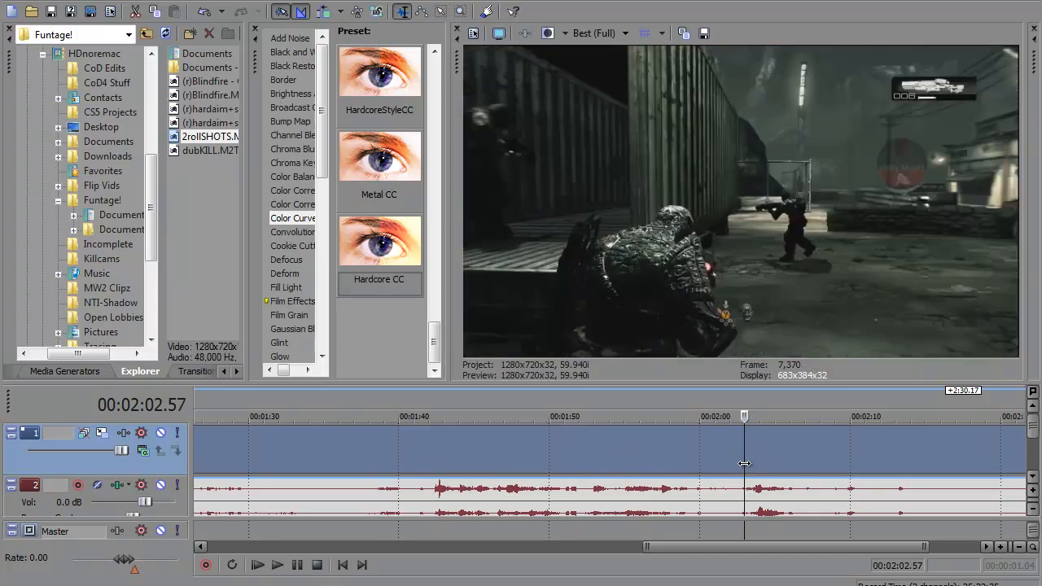
key("s")
left_click(825, 465)
left_click(792, 464)
key("s")
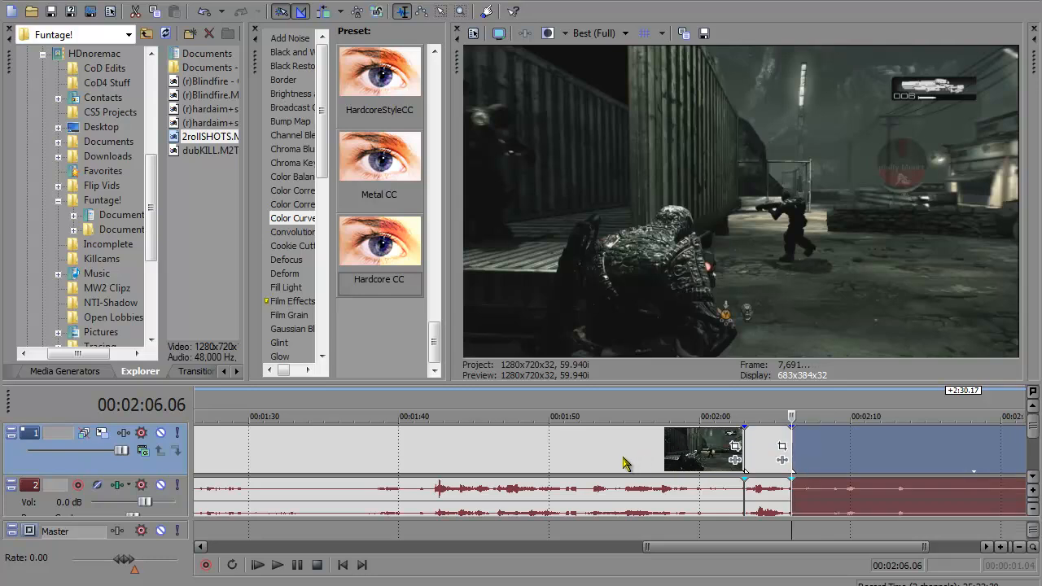
Step: Find the earlier kill scene and isolate it by splitting the clip at 00:01:19.40 and 00:01:24.06
left_click(623, 456)
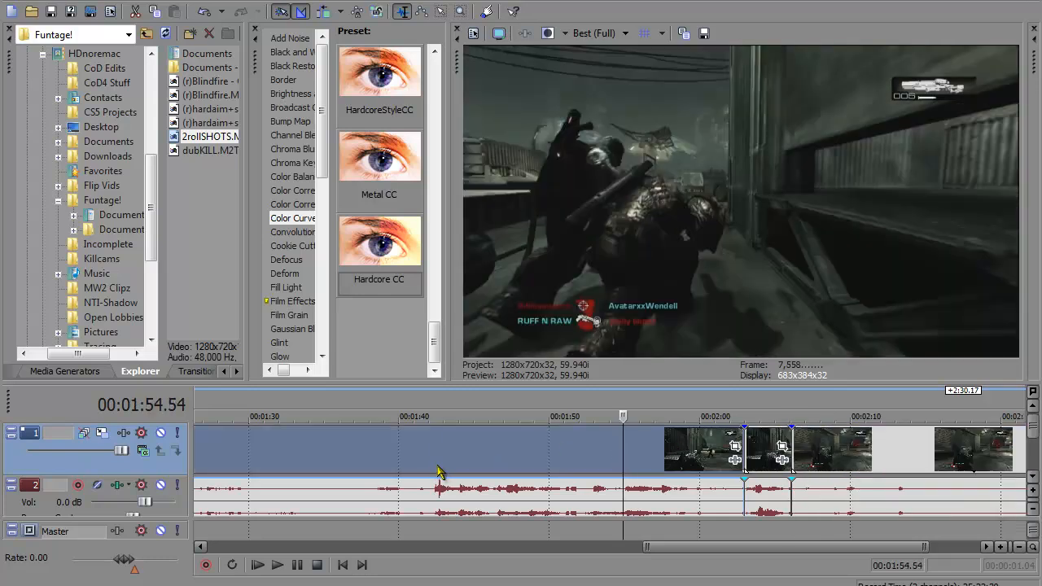
left_click(437, 469)
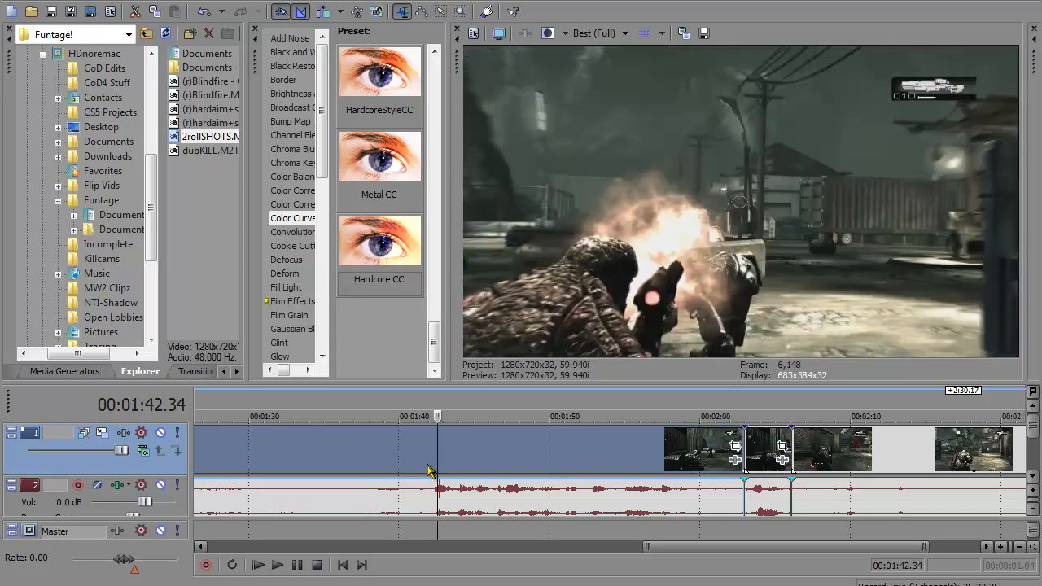
left_click_drag(703, 554, 584, 553)
left_click(462, 471)
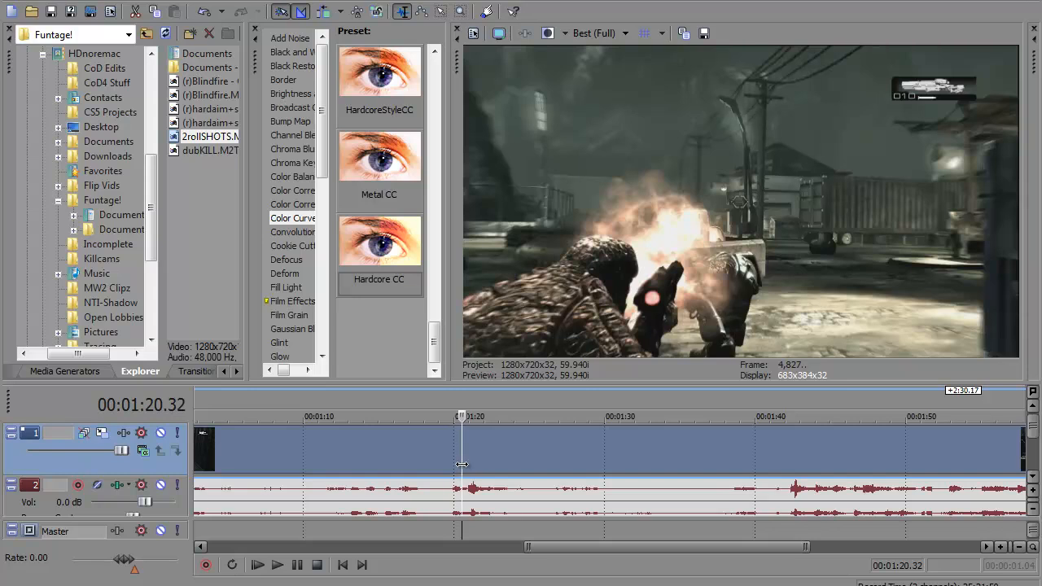
left_click(449, 462)
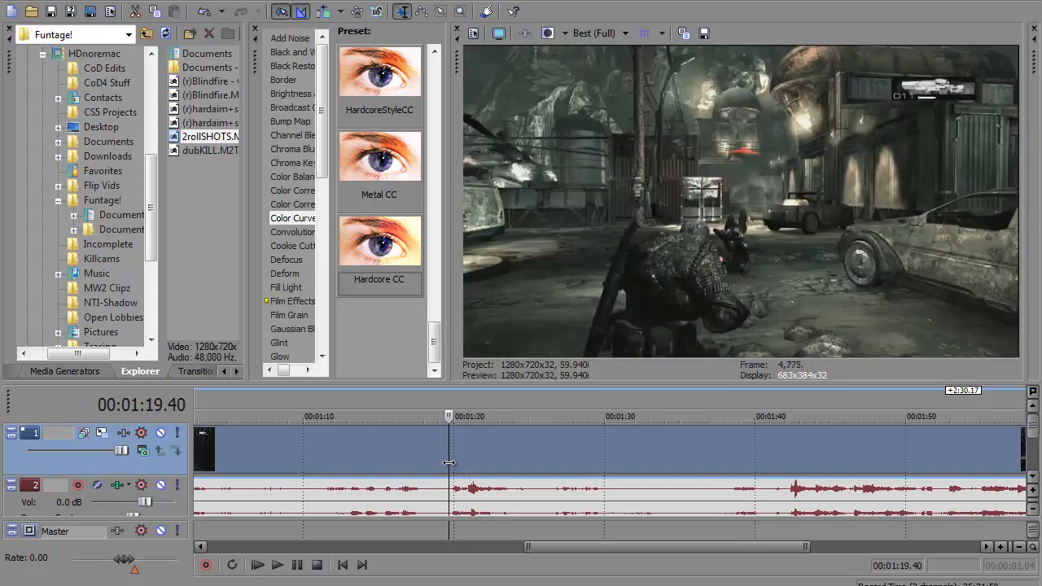
key("s")
left_click(516, 474)
key("s")
Step: Delete the footage before and after the earlier kill scene, and move that segment to the start of the timeline
right_click(385, 460)
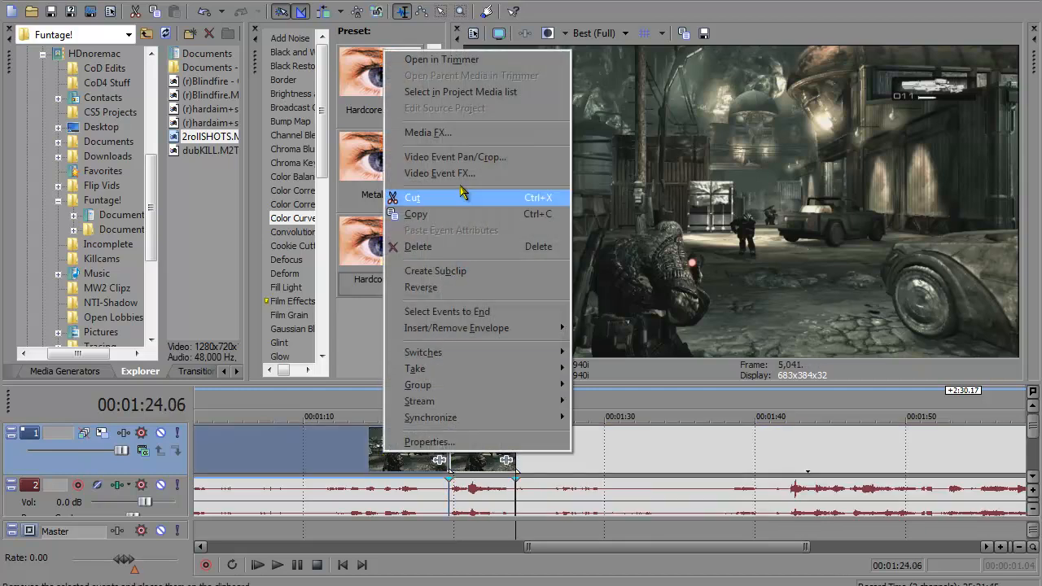
left_click(417, 246)
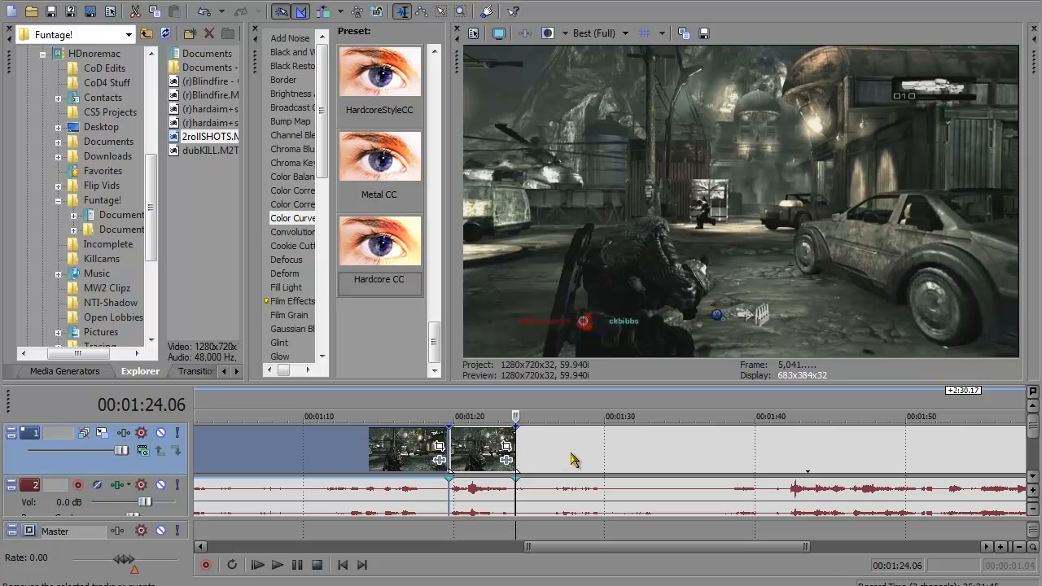
right_click(573, 460)
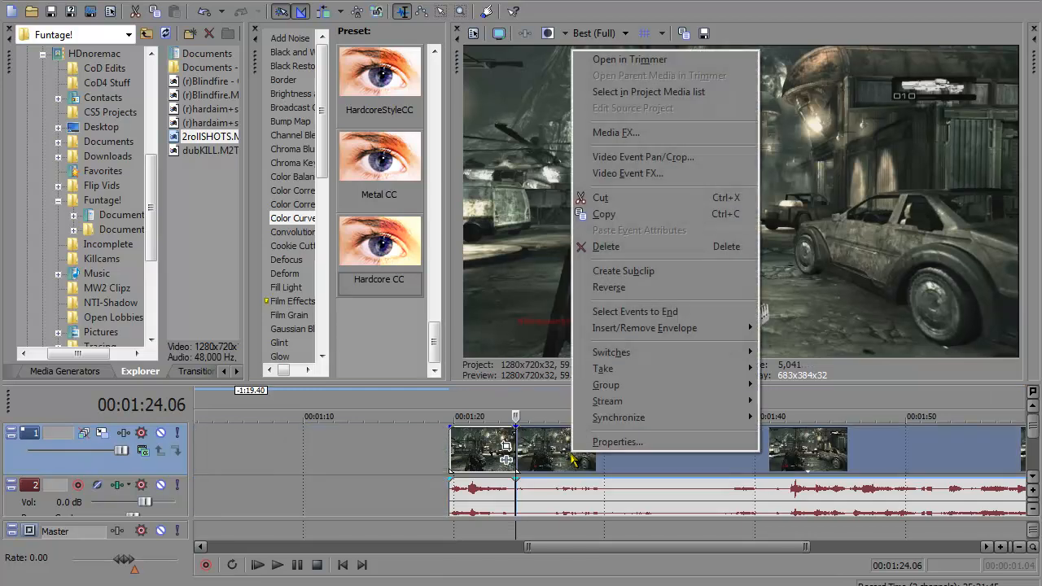
left_click(609, 248)
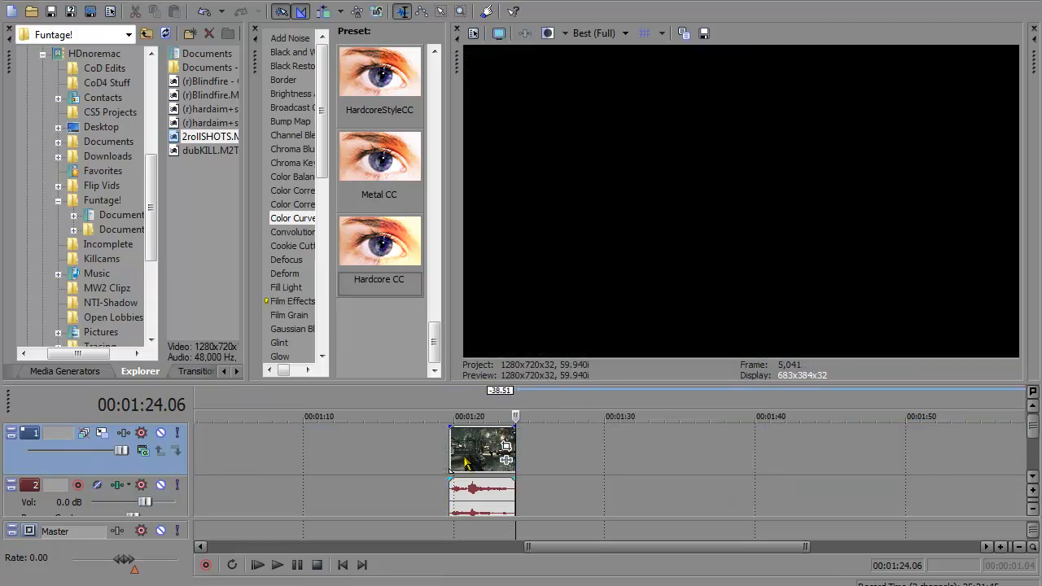
left_click_drag(467, 458, 328, 445)
left_click_drag(260, 452, 193, 456)
Step: Delete the leftover footage after the later kill scene and place that segment directly behind the first one
left_click_drag(460, 545, 912, 481)
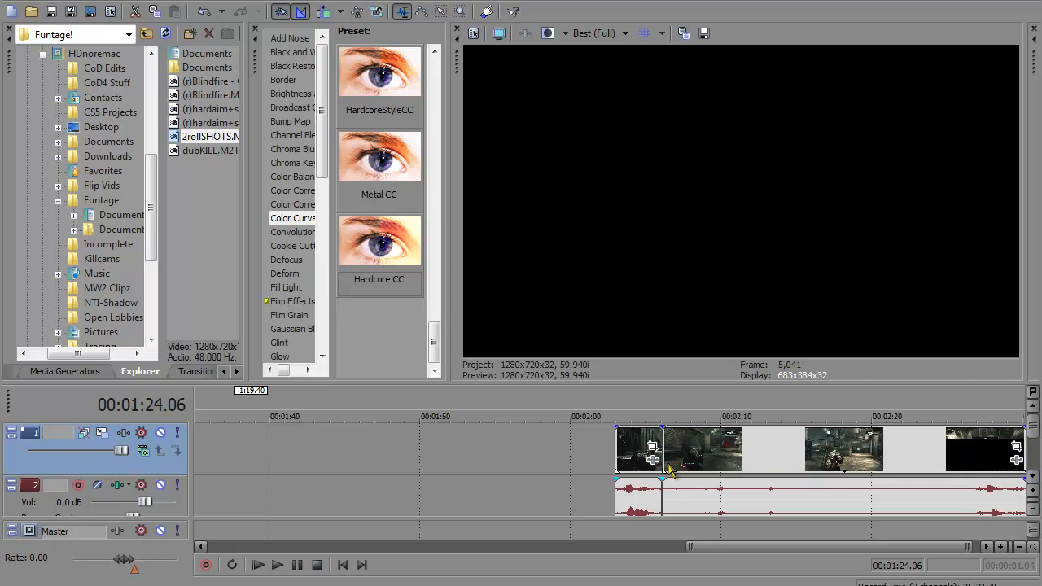
right_click(719, 456)
left_click(773, 240)
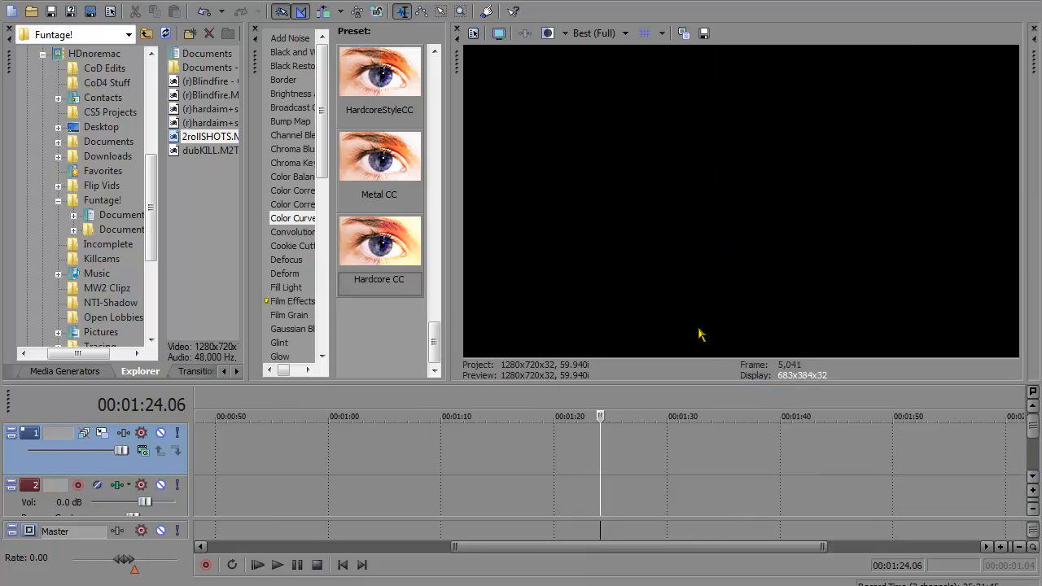
left_click_drag(818, 547, 997, 547)
left_click_drag(652, 456, 253, 461)
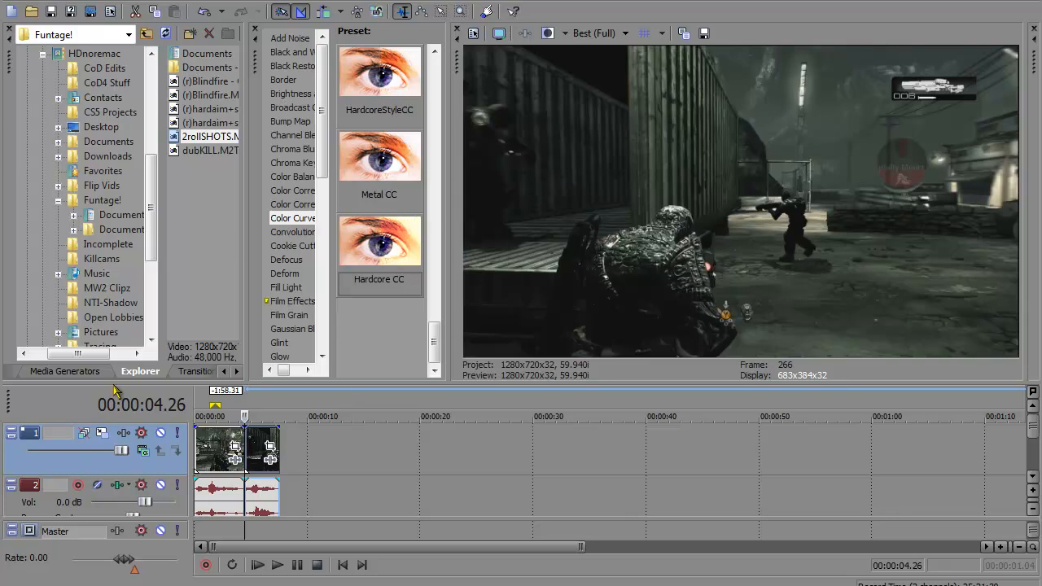
Step: Open the Track Motion settings of video track 1, keeping its compositing mode at Source Alpha
left_click(103, 434)
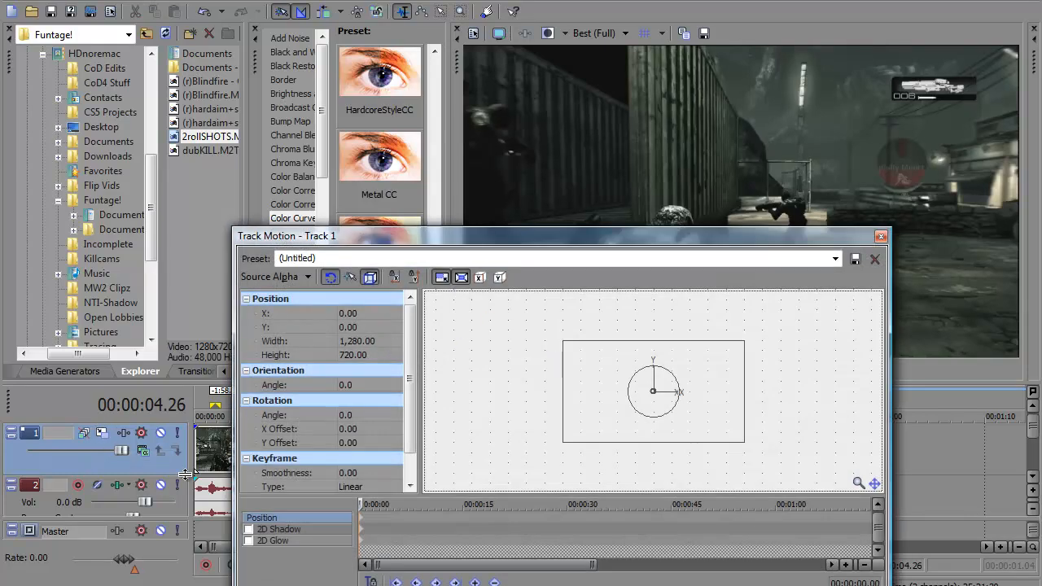
left_click(142, 450)
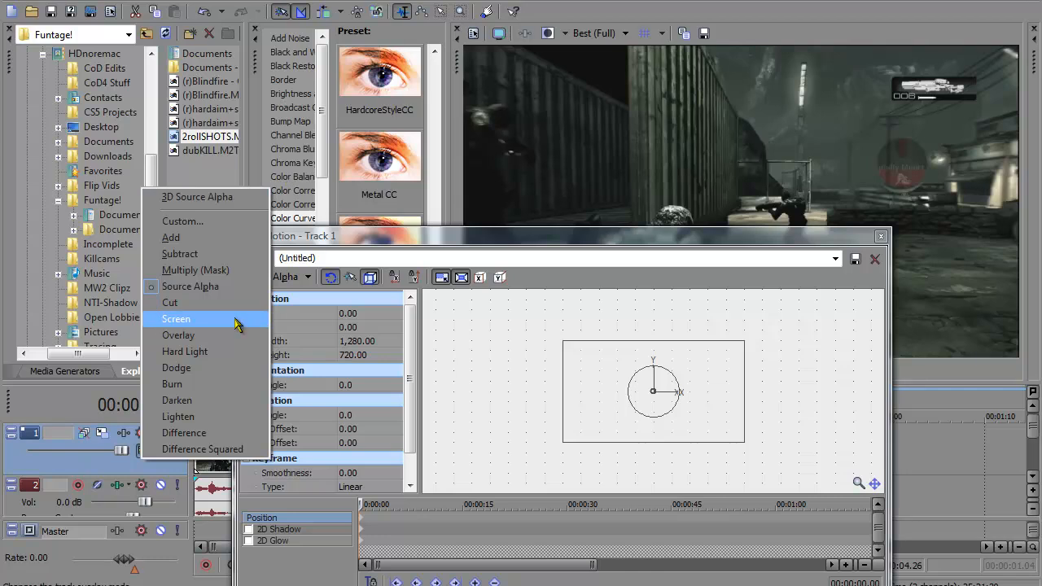
left_click(121, 477)
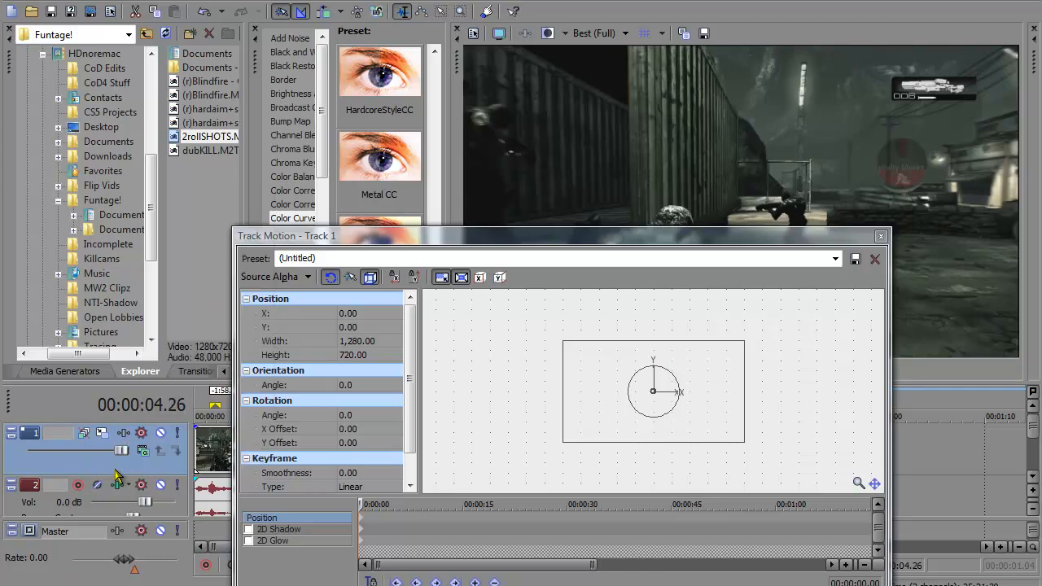
Step: Try different frame widths for video track 1 in Track Motion, and reset the width to 1280
left_click(380, 342)
left_click_drag(388, 342, 391, 342)
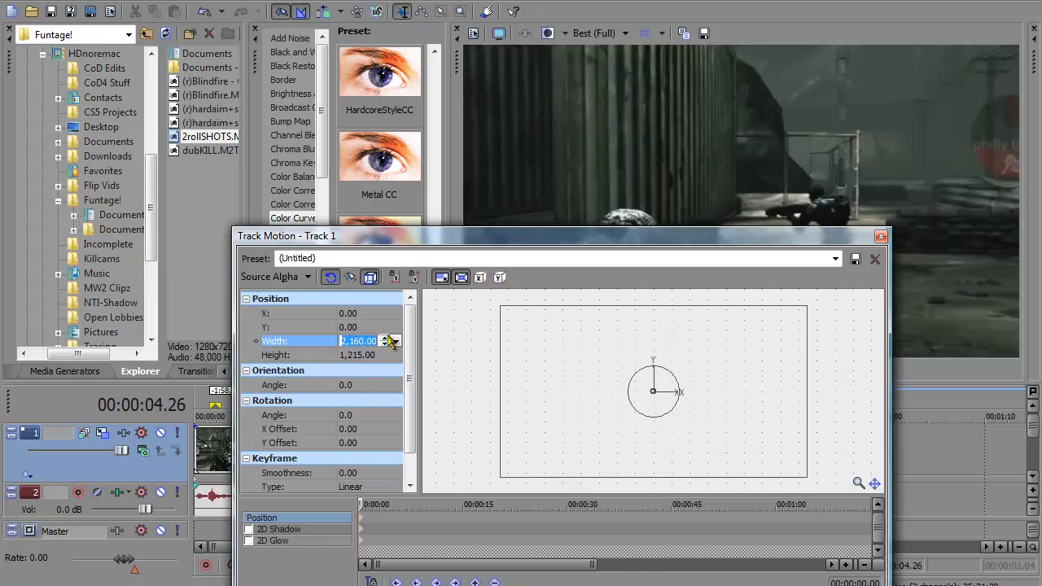
left_click(385, 343)
key("BackSpace")
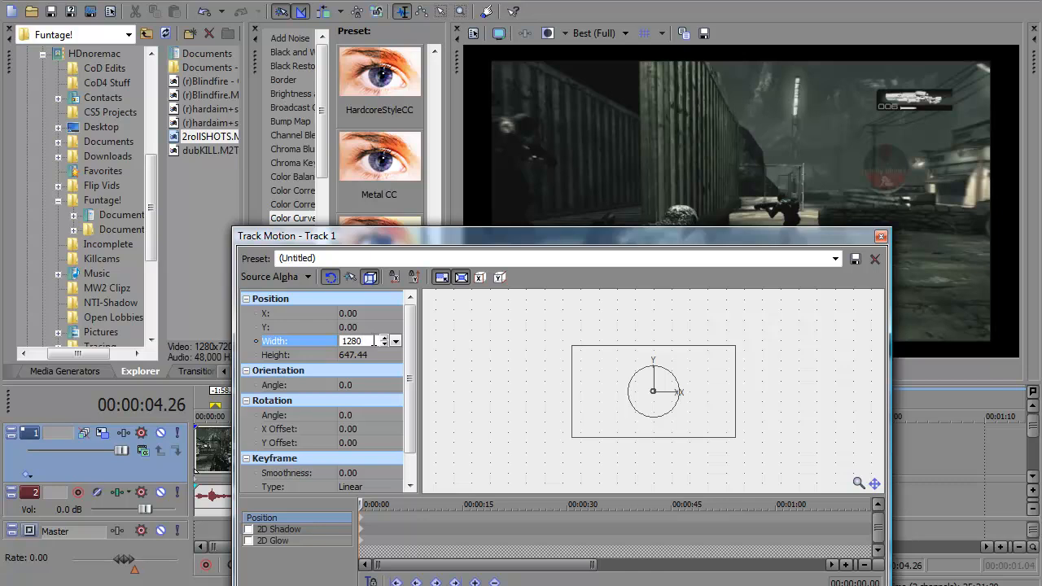
type("1280")
key("Return")
Step: Enlarge the track's motion frame to a width of 1,296 with the aspect ratio locked, and close Track Motion
left_click(388, 343)
left_click(385, 342)
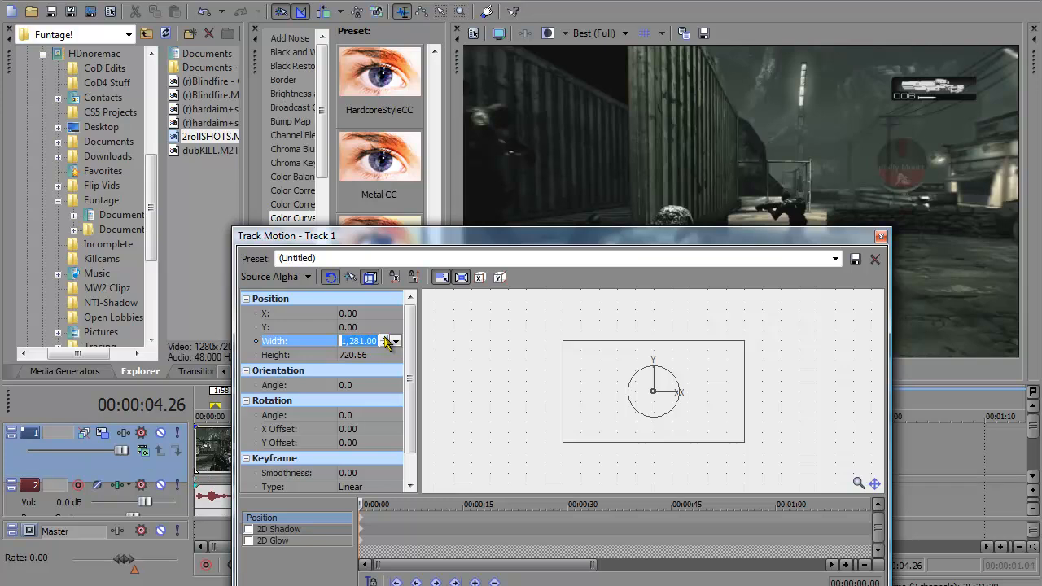
left_click(385, 338)
left_click(385, 339)
left_click(386, 339)
left_click(386, 339)
left_click(385, 339)
left_click(385, 339)
left_click(385, 338)
left_click(385, 339)
left_click(386, 338)
left_click(385, 338)
left_click(385, 338)
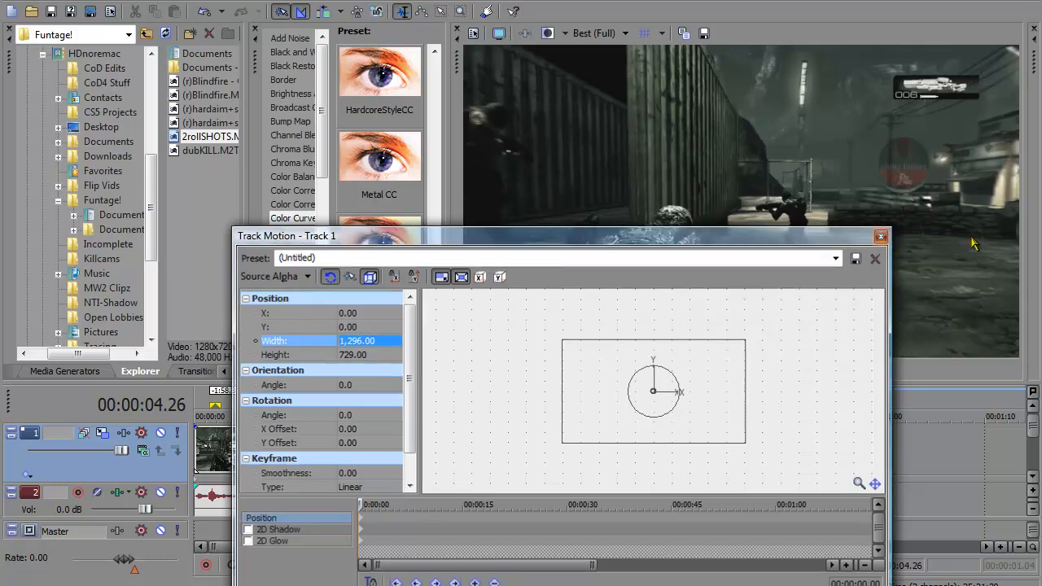
left_click(880, 237)
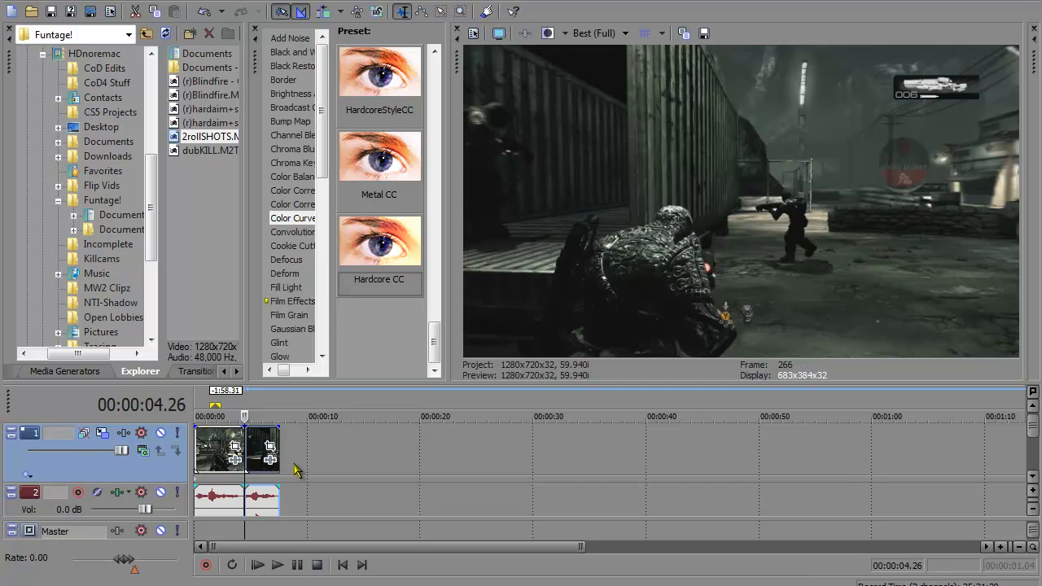
Step: Place the cursor at the start of the timeline and open Event Pan/Crop for the first clip
left_click(220, 453)
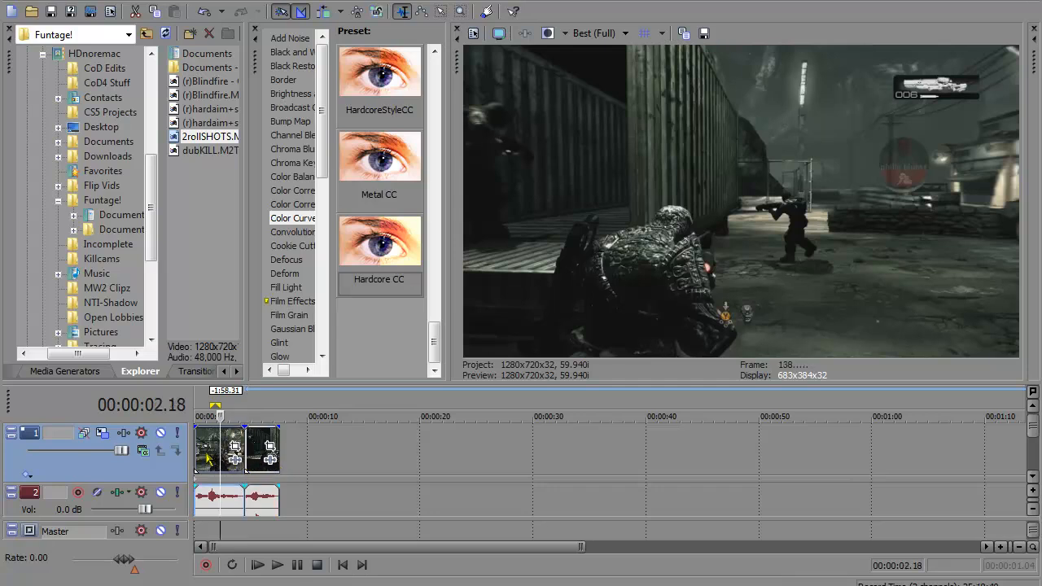
left_click(207, 459)
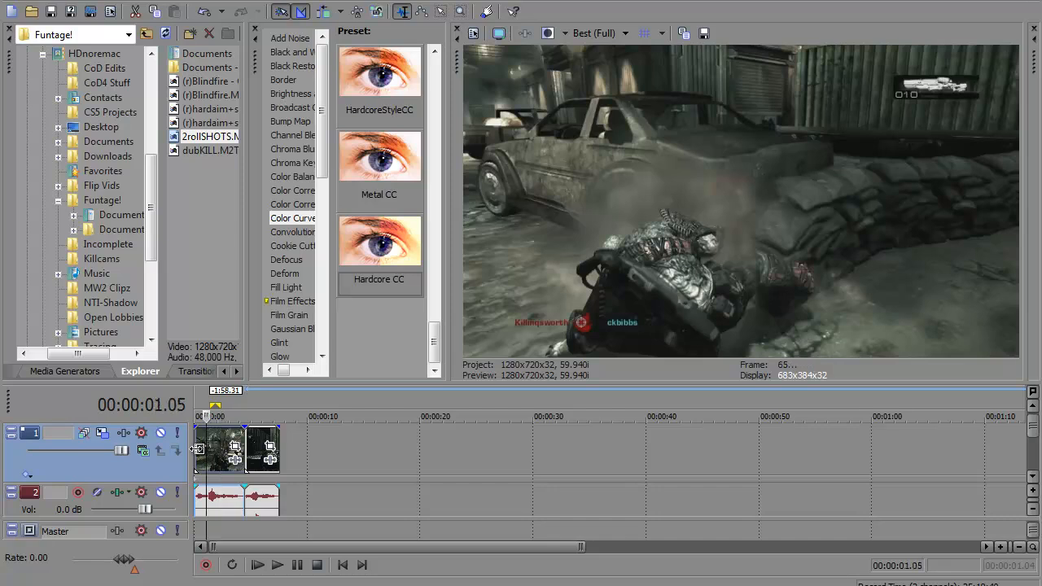
left_click(198, 447)
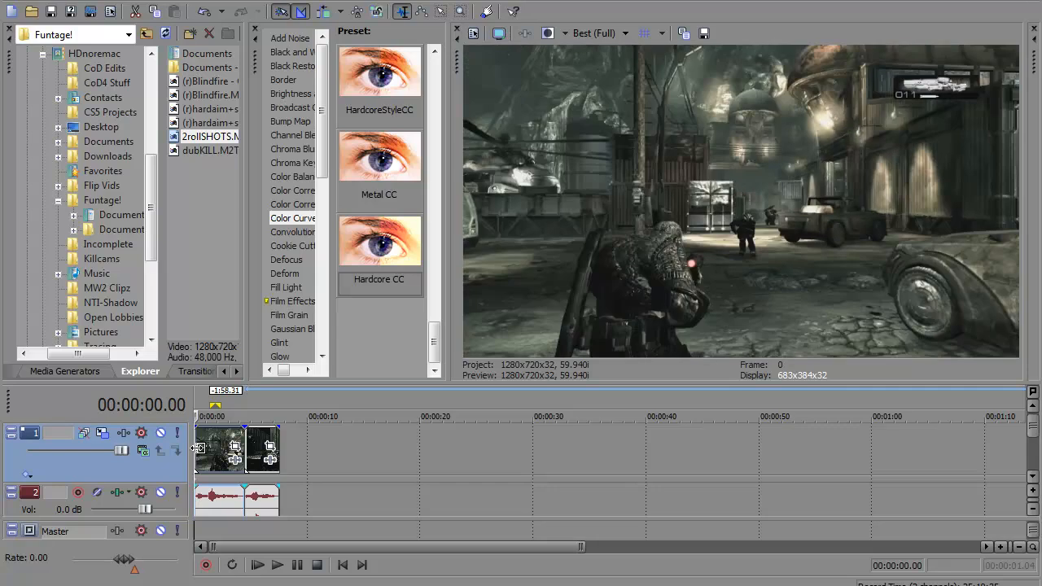
left_click(233, 449)
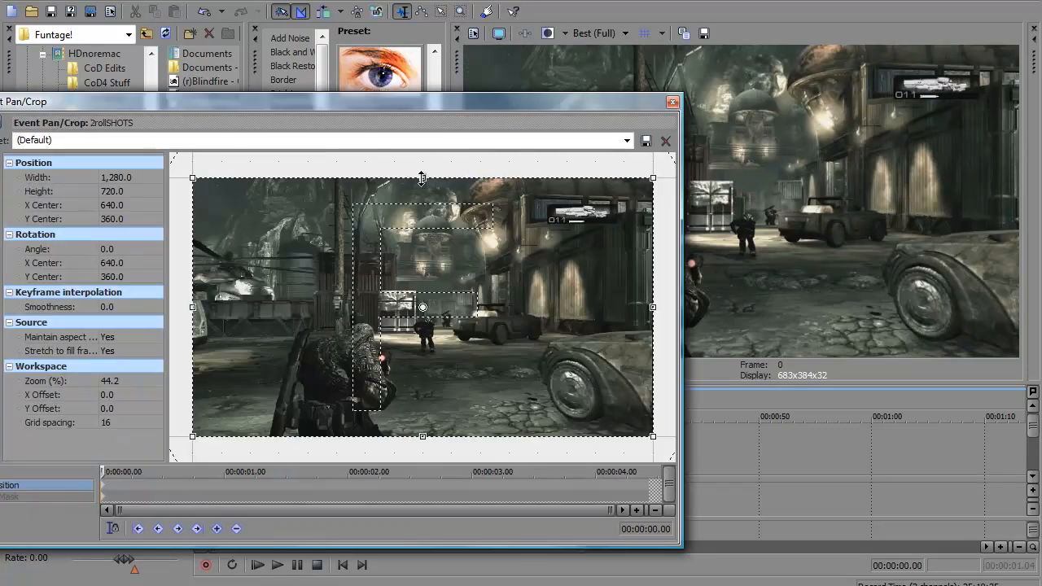
Step: Try cropping the clip from its upper edge down to a height of about 518.5 for black bars
left_click_drag(421, 177, 422, 218)
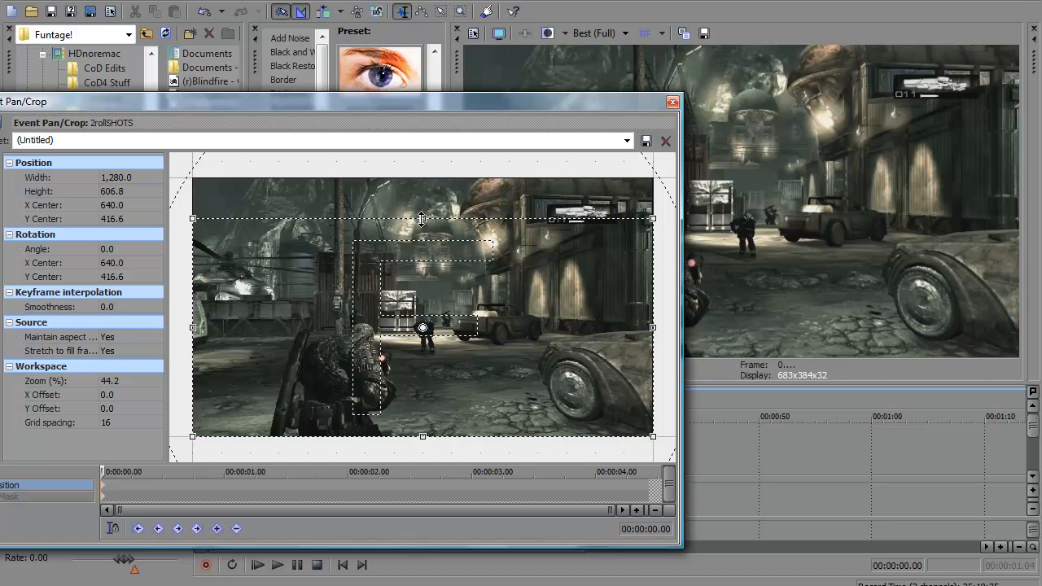
left_click_drag(422, 218, 423, 226)
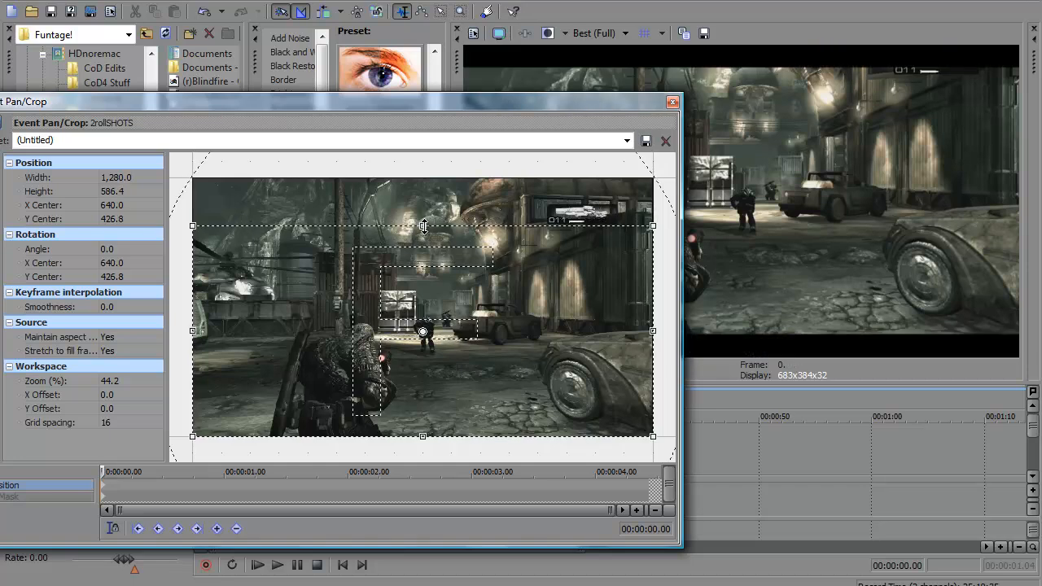
left_click_drag(424, 227, 424, 232)
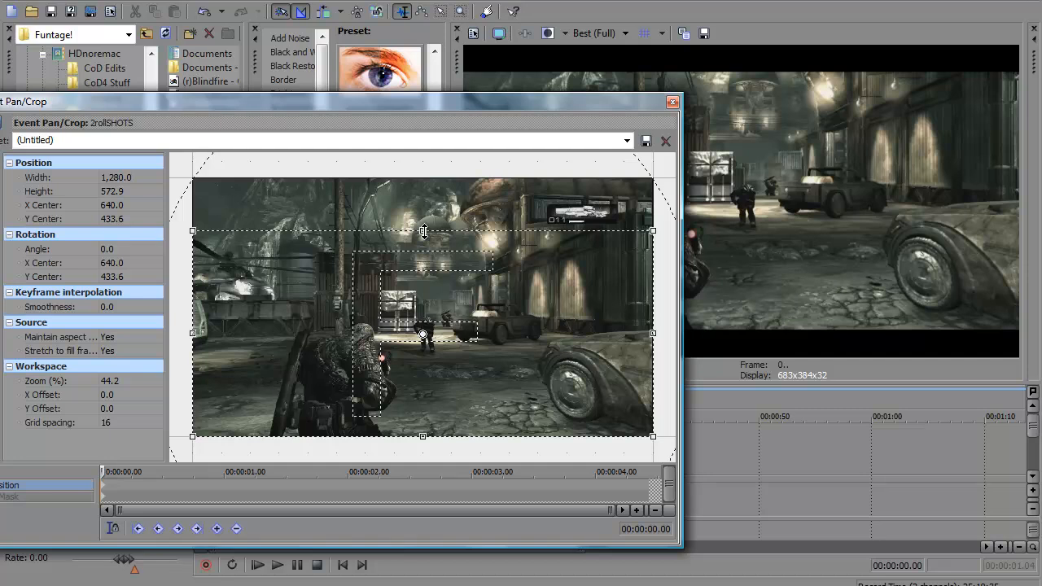
left_click_drag(422, 232, 422, 246)
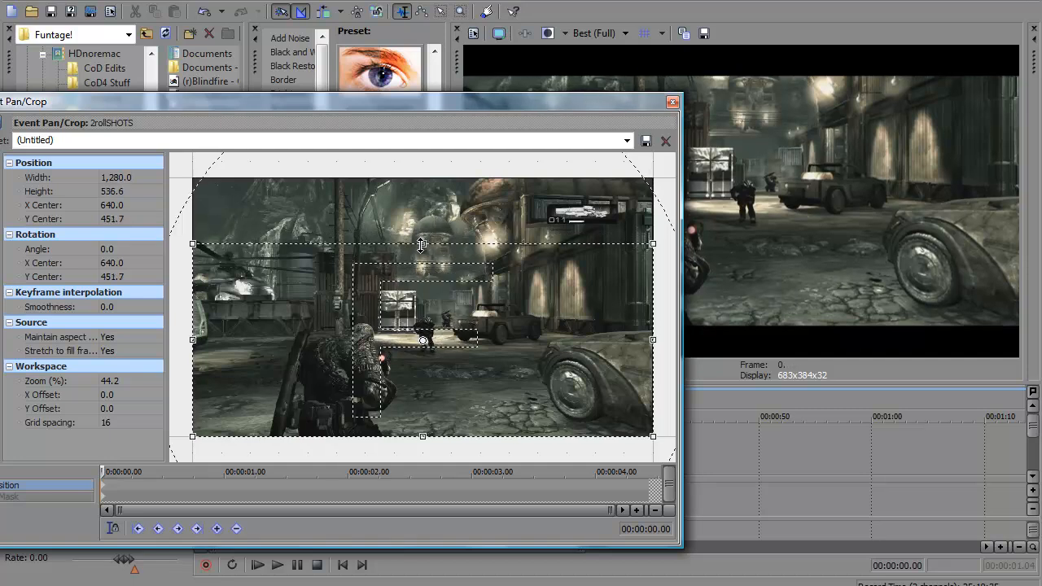
left_click_drag(422, 244, 534, 252)
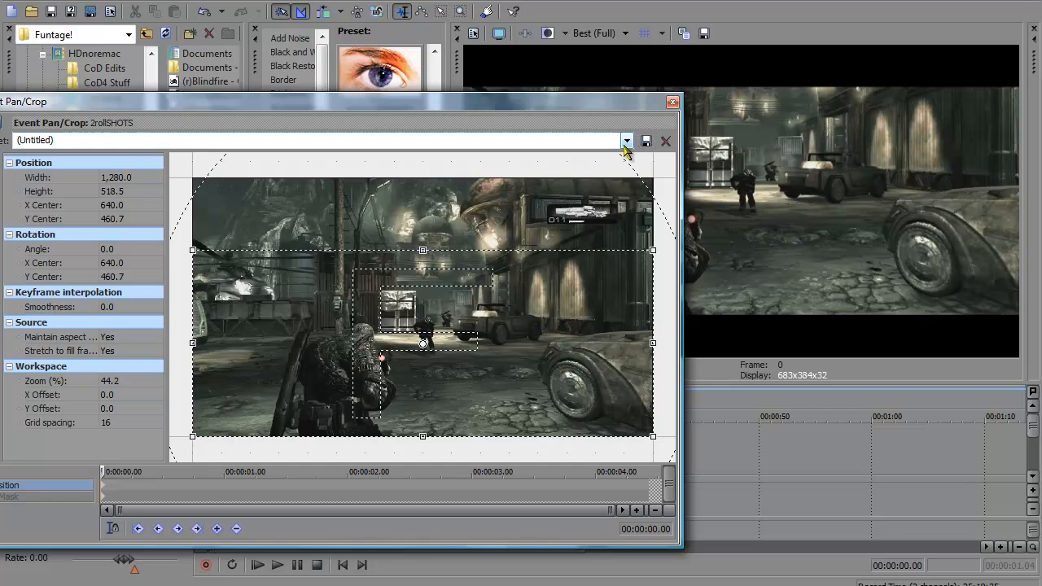
Step: Apply the Gears Cinematic pan/crop preset to the first clip
left_click(626, 142)
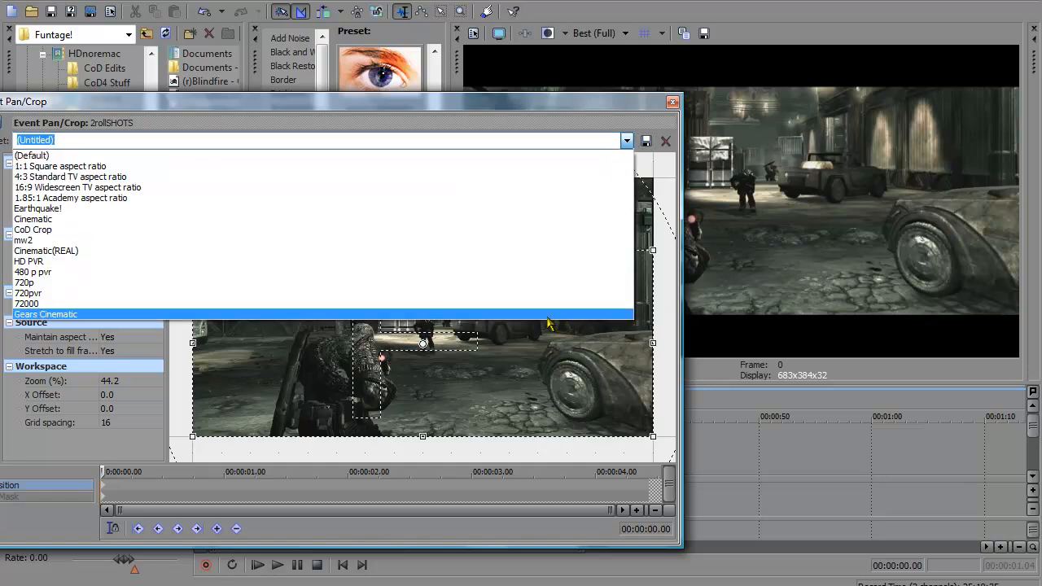
left_click(544, 315)
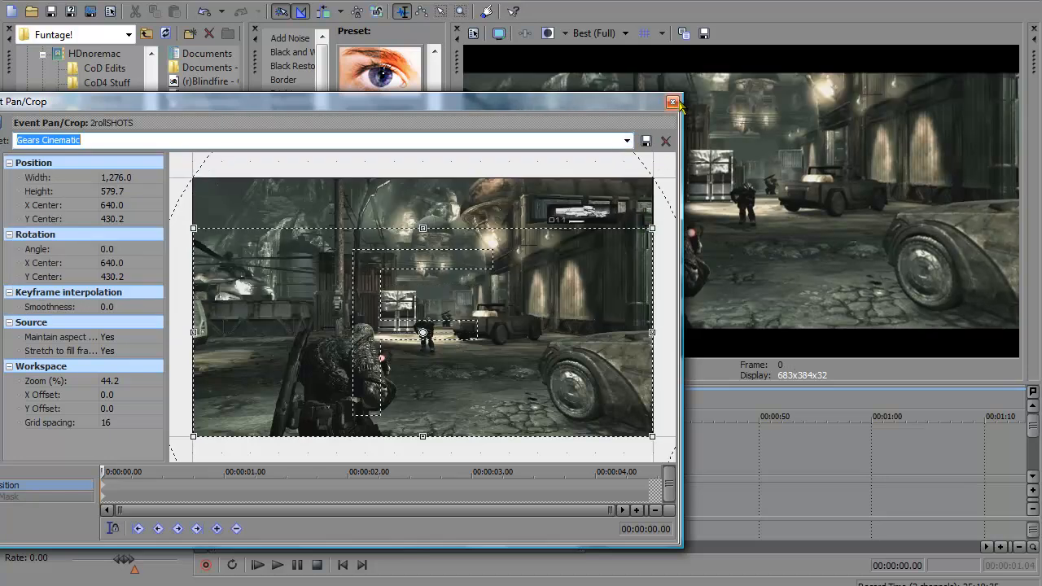
Step: Close the first clip's Event Pan/Crop and open Event Pan/Crop for the second clip
left_click(672, 102)
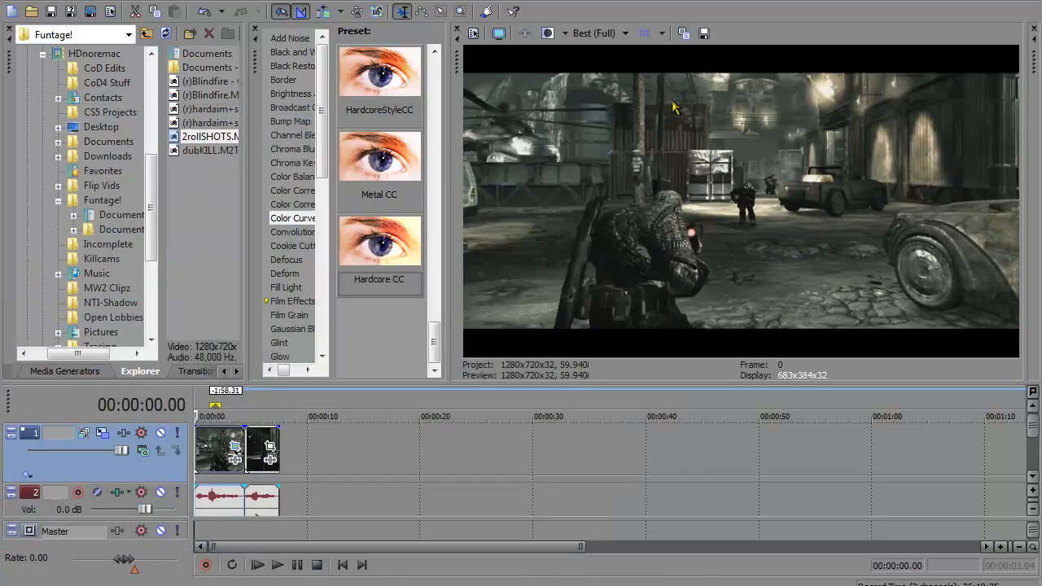
left_click(250, 453)
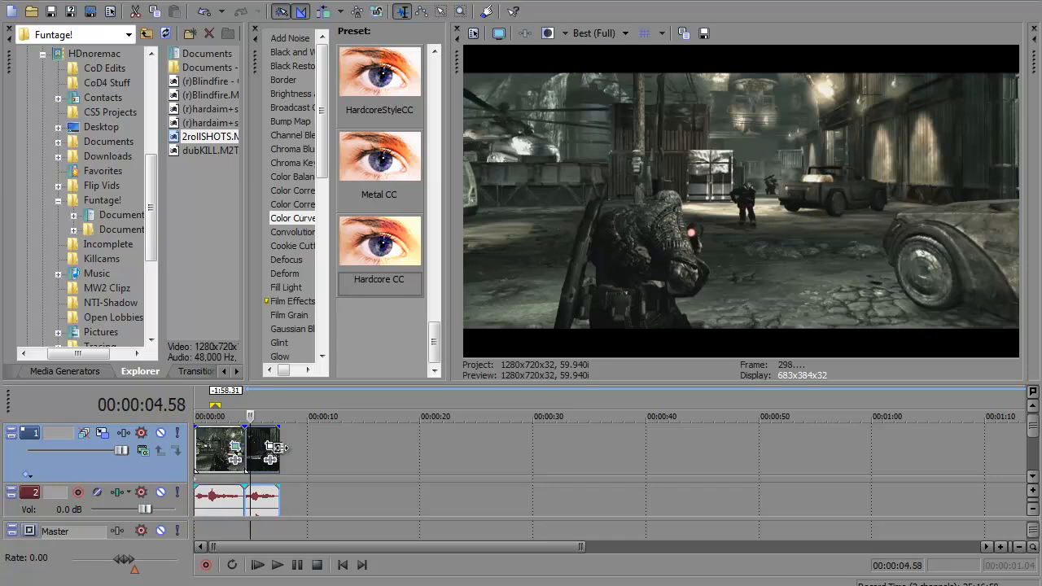
left_click(271, 450)
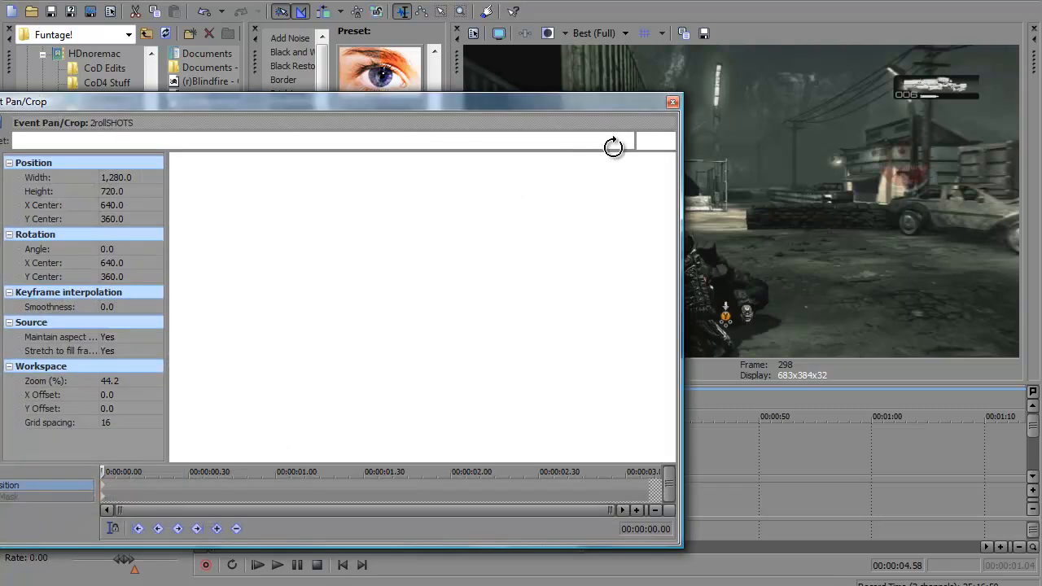
left_click(627, 141)
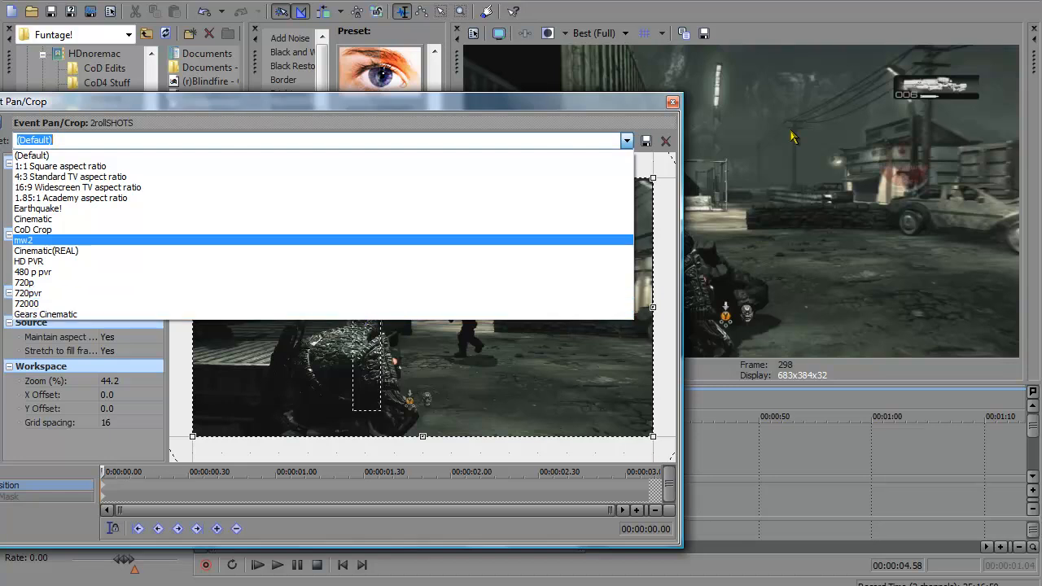
left_click(602, 34)
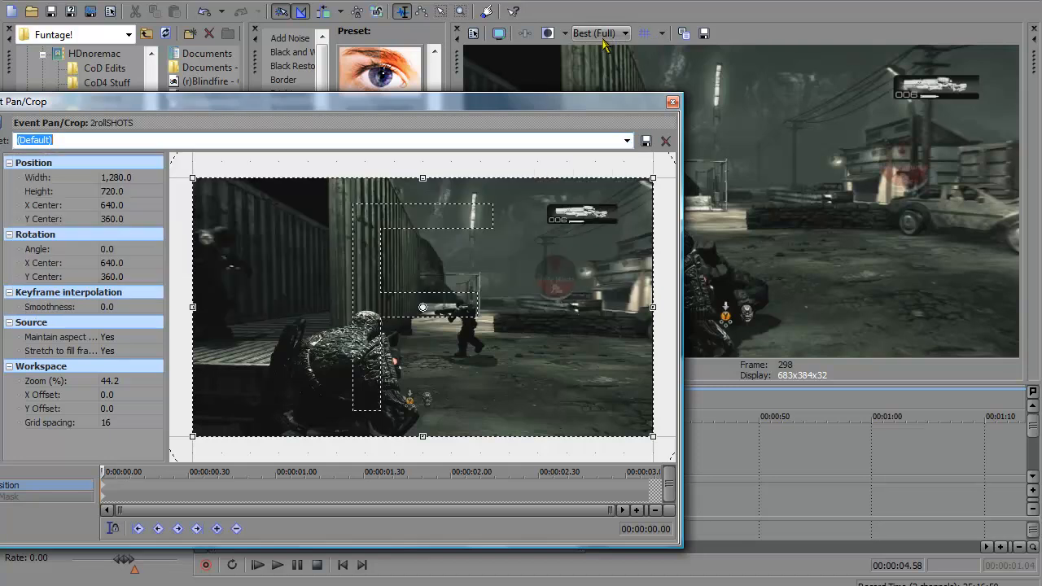
left_click(603, 33)
mouse_move(611, 68)
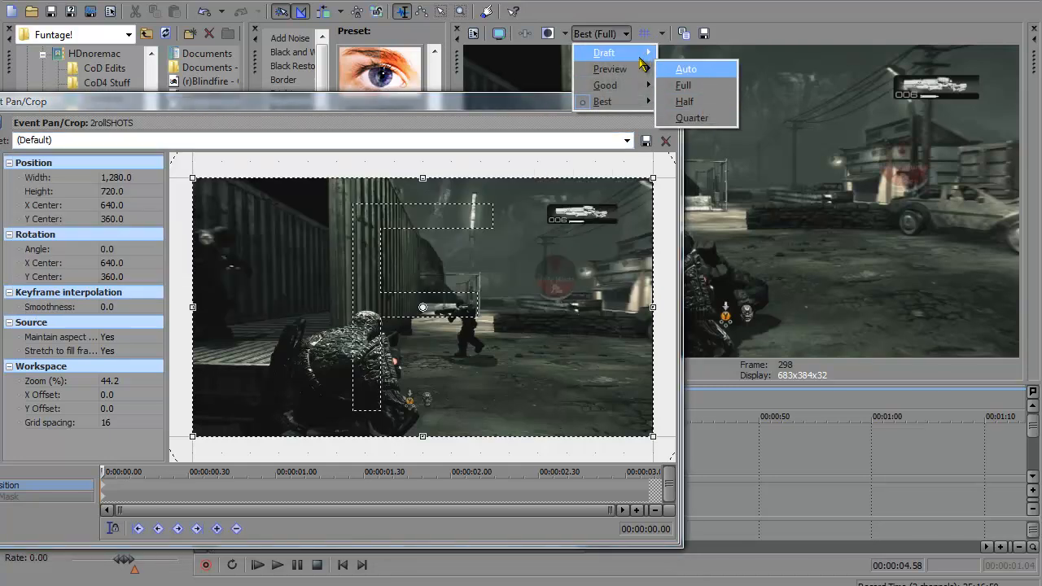
left_click(632, 10)
Step: Apply the Gears Cinematic pan/crop preset to the second clip and close Event Pan/Crop
left_click(627, 140)
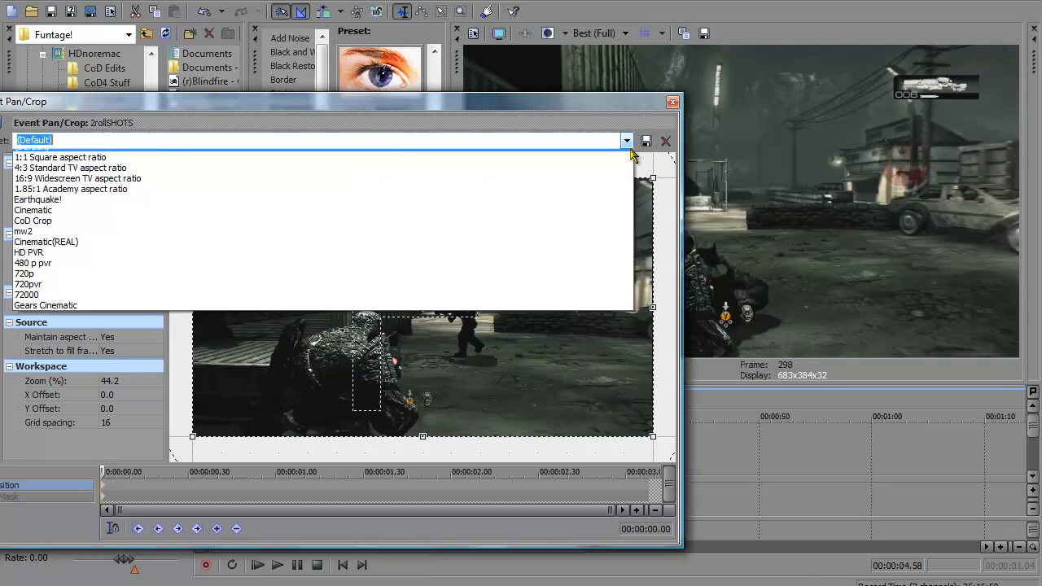
left_click(595, 379)
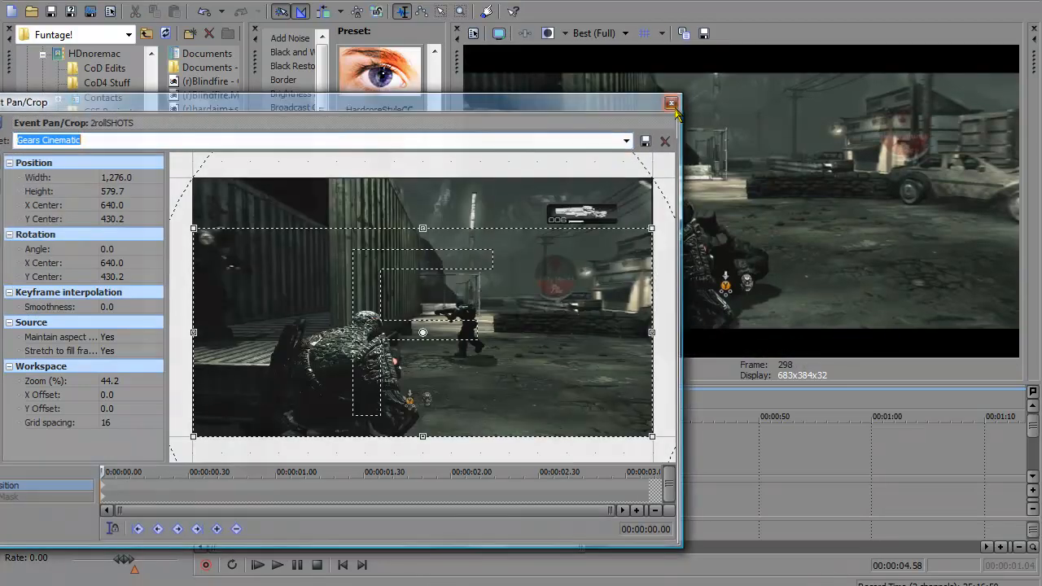
left_click(673, 102)
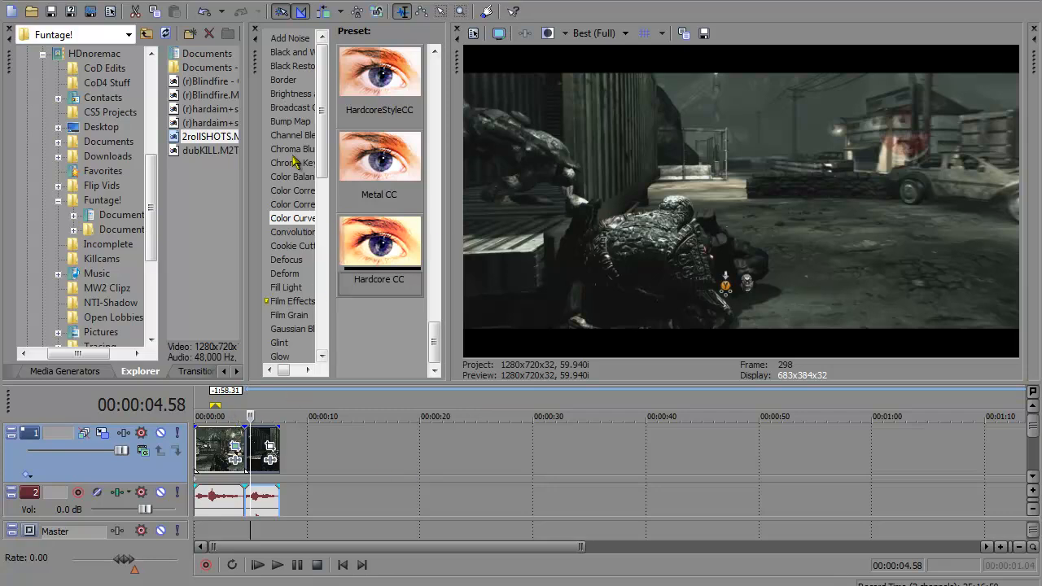
Step: Add the secondary Color Corrector with the Studio RGB to Computer RGB preset to the video track and check a frame in each clip
left_click(295, 204)
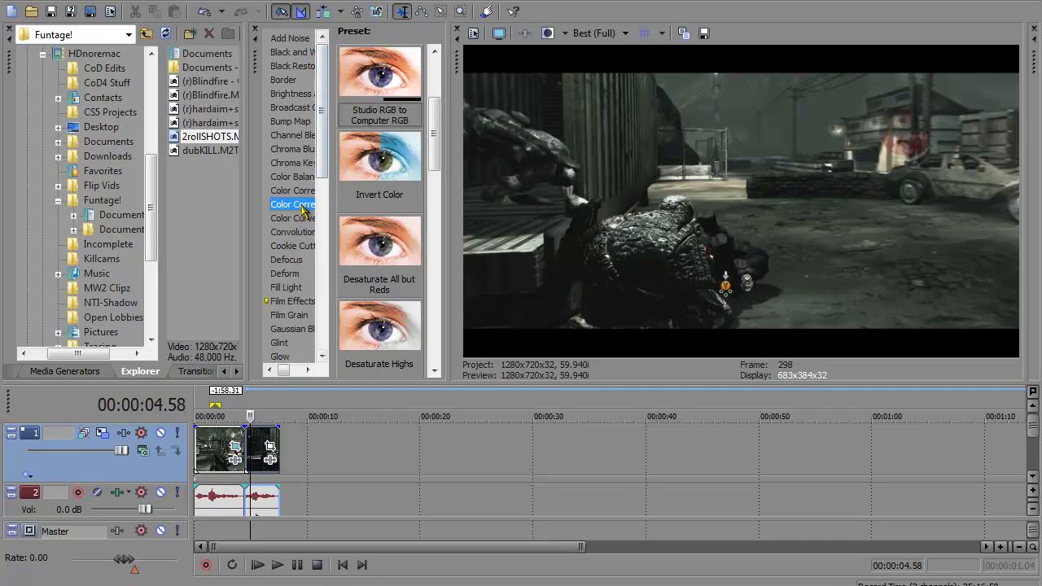
mouse_move(331, 213)
left_mouse_down()
mouse_move(391, 210)
mouse_move(320, 210)
left_mouse_up()
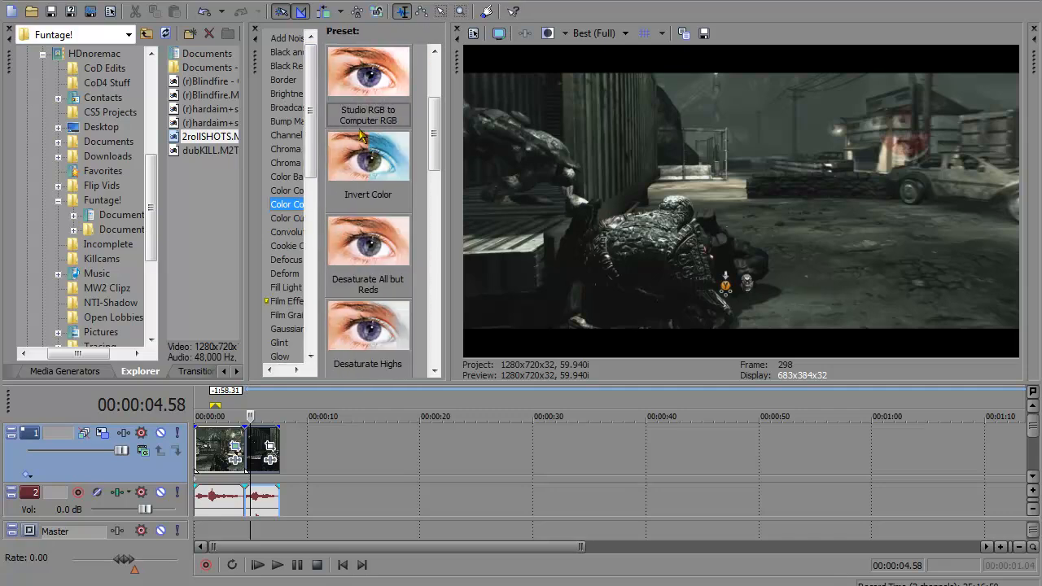
left_click_drag(391, 70, 370, 445)
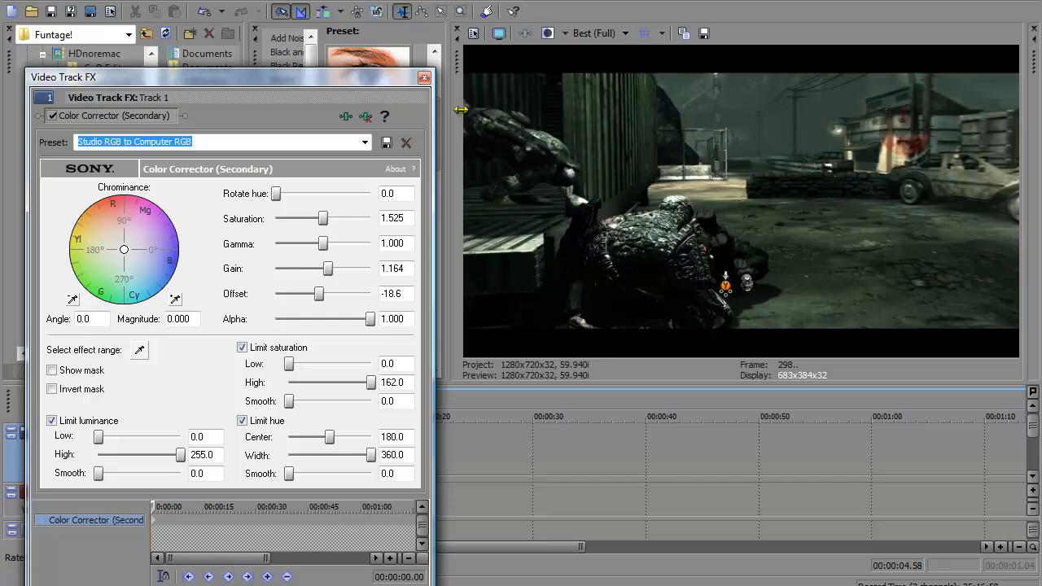
left_click(423, 78)
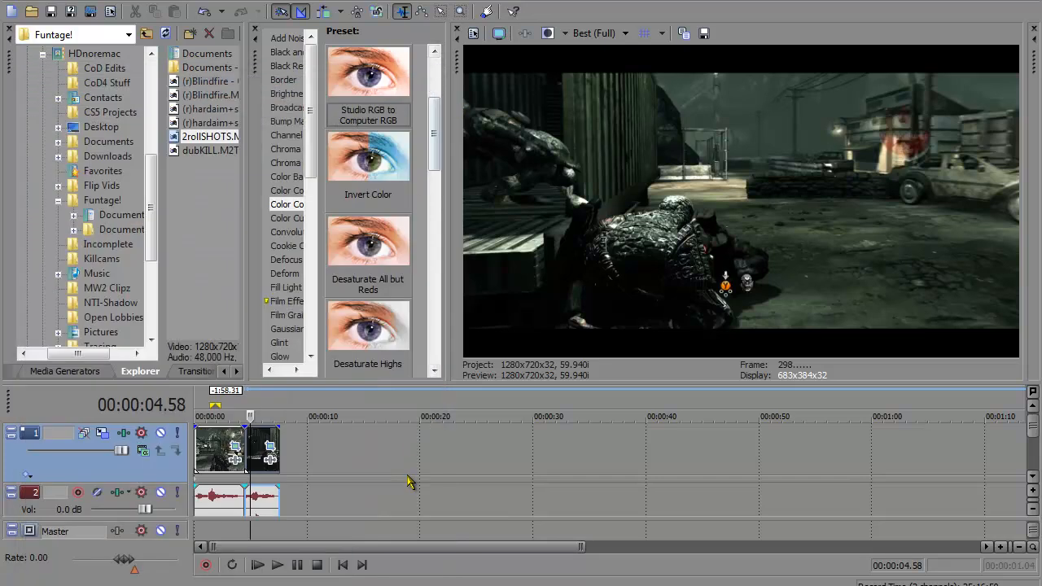
left_click(210, 458)
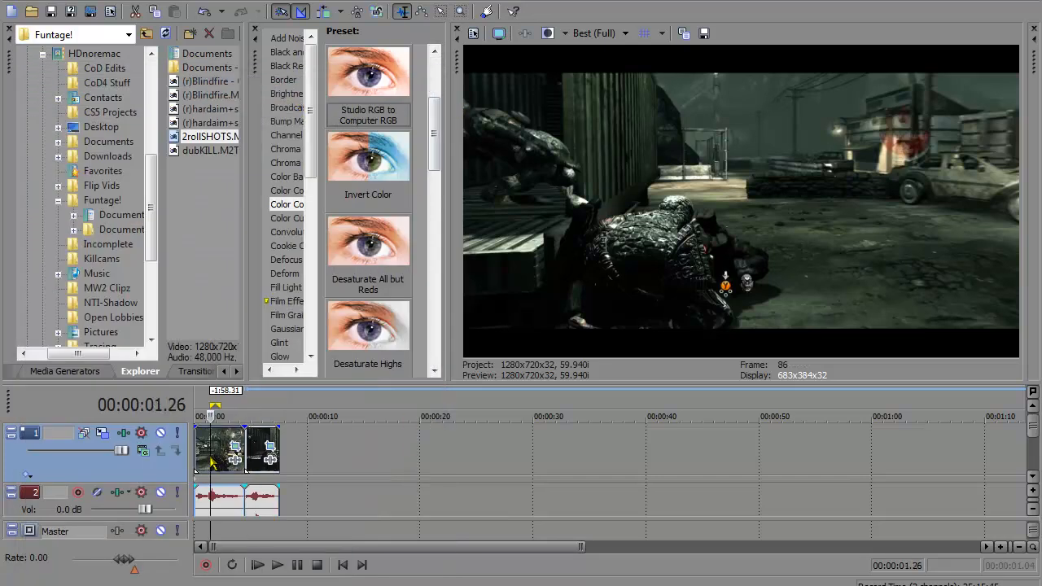
left_click(261, 447)
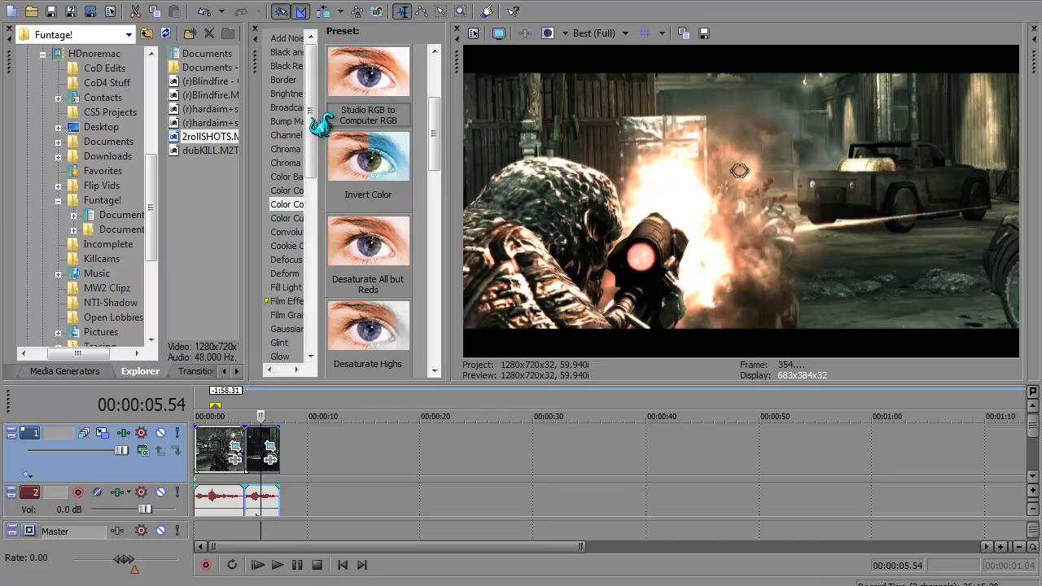
Step: Add the Glow effect with the White Highlights preset to the video track and close the track's effect settings
left_click_drag(310, 116, 309, 293)
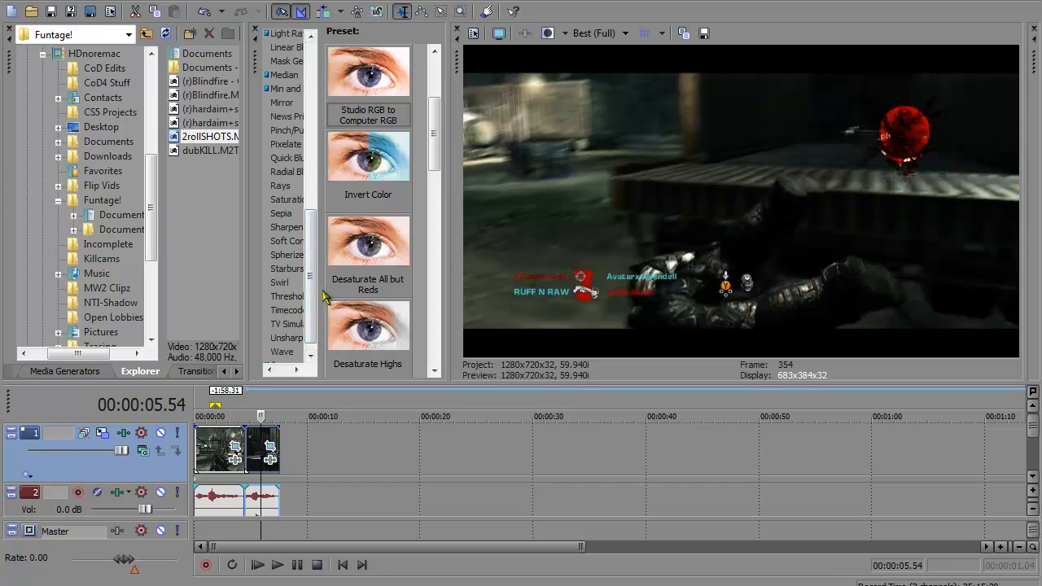
left_click_drag(316, 248, 316, 200)
left_click(279, 66)
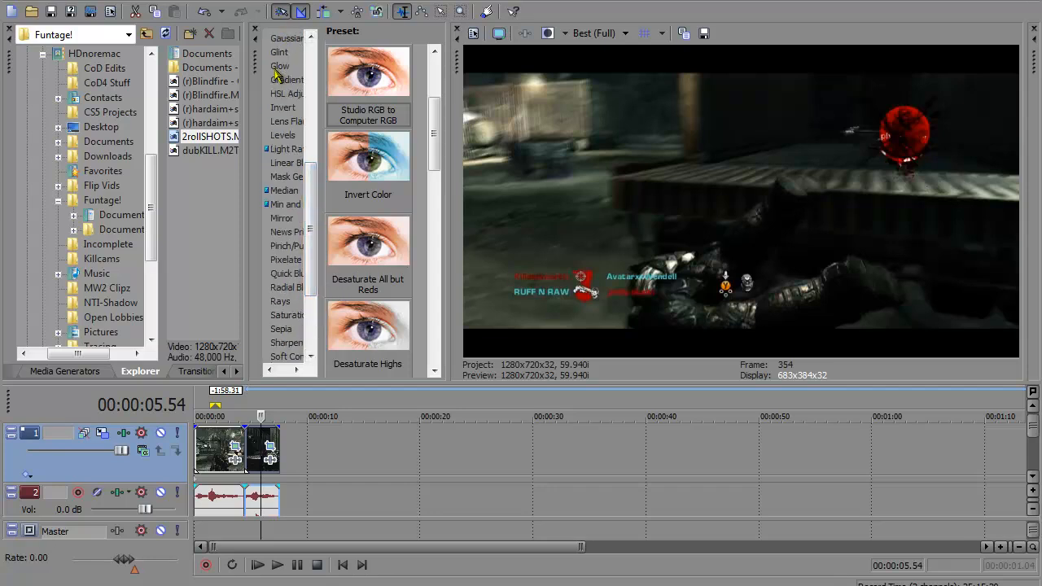
left_click_drag(379, 195, 348, 444)
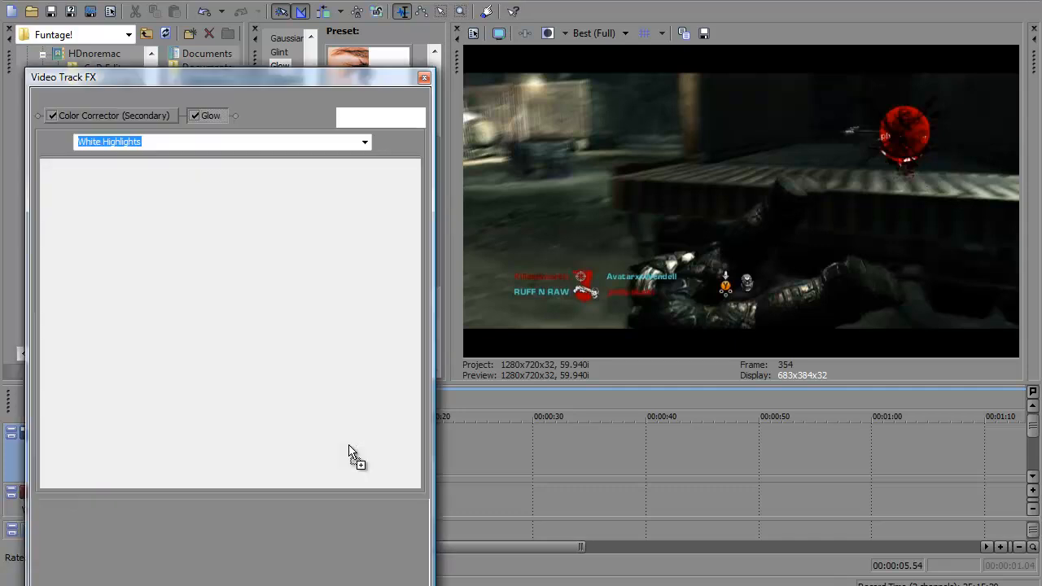
left_click(423, 77)
Step: Set the preview quality to Preview (Quarter) and inspect frames of the first clip
left_click(211, 465)
left_click(233, 472)
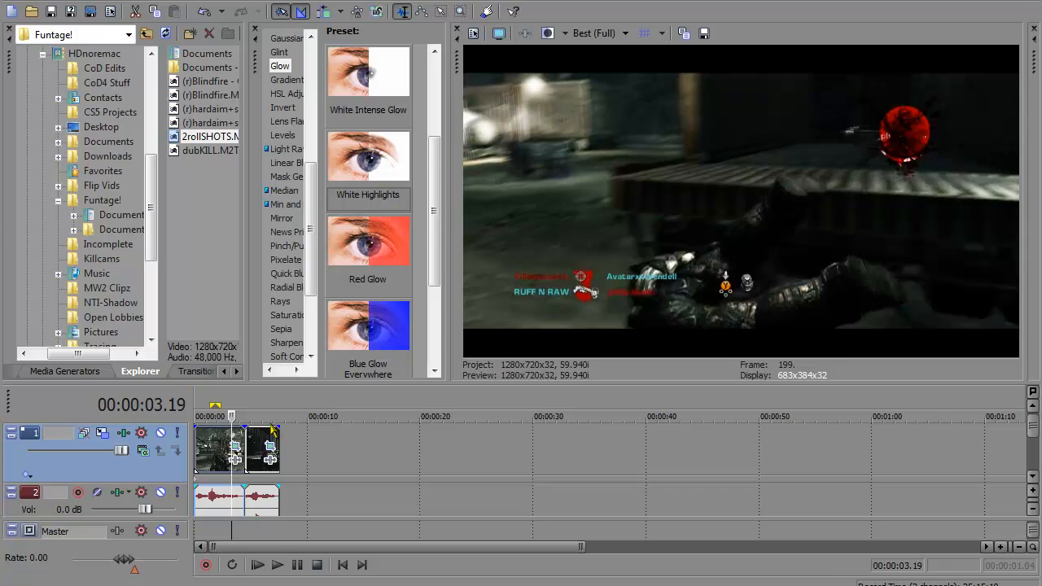
left_click(596, 34)
mouse_move(643, 69)
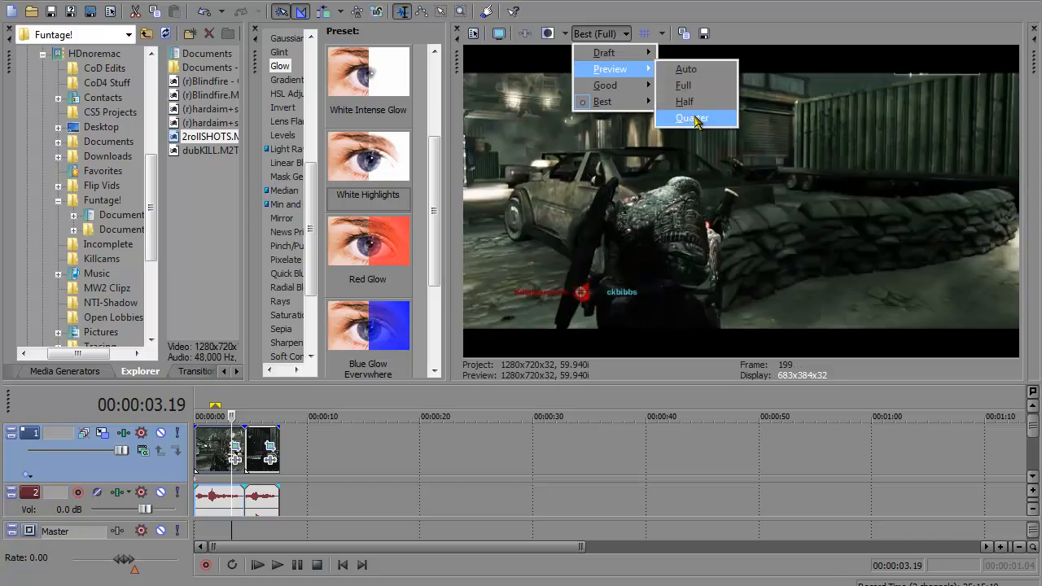
left_click(694, 119)
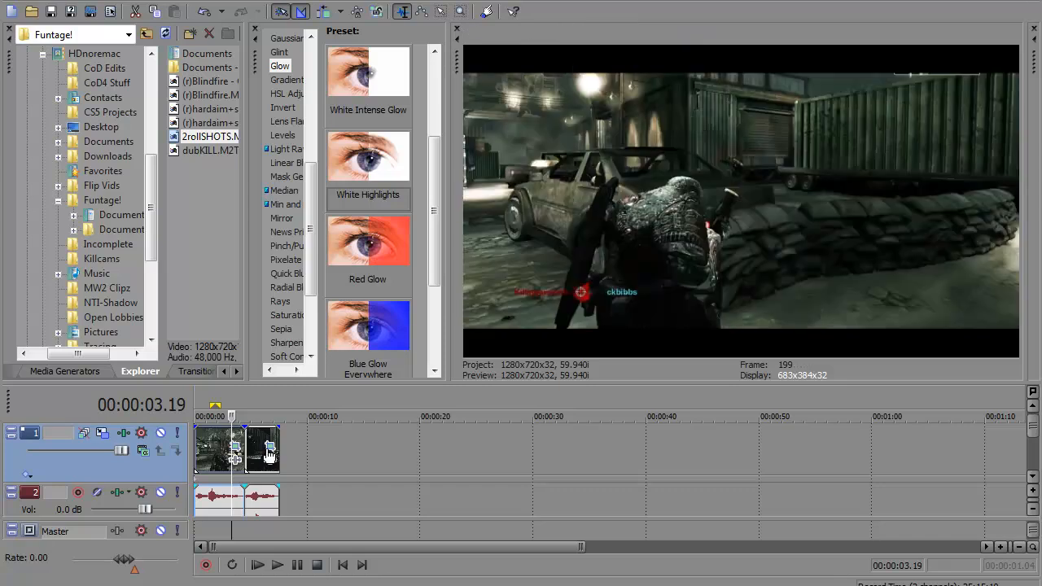
left_click(225, 450)
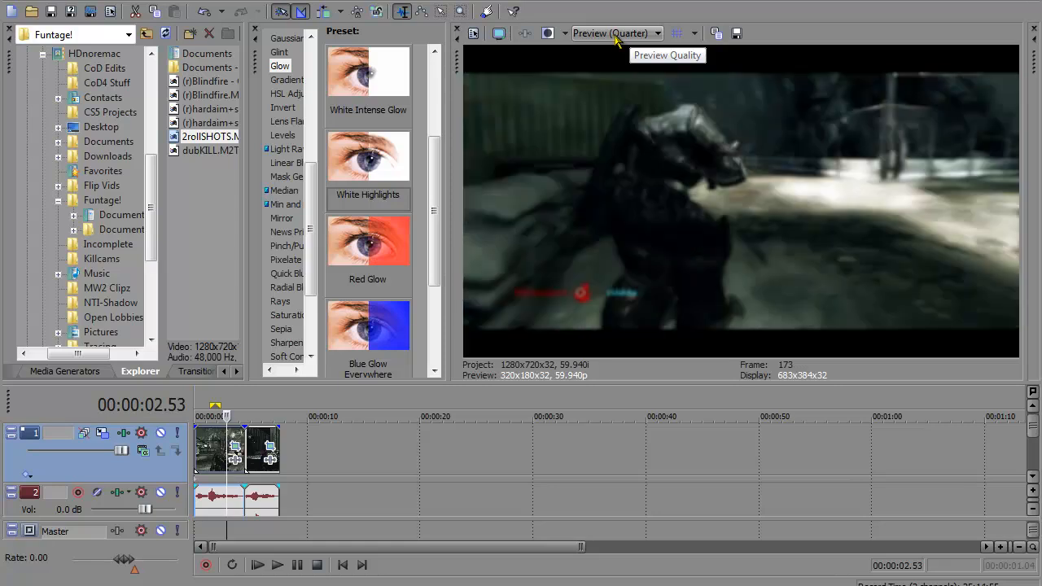
Step: Restore the preview quality to Best (Full)
left_click(615, 36)
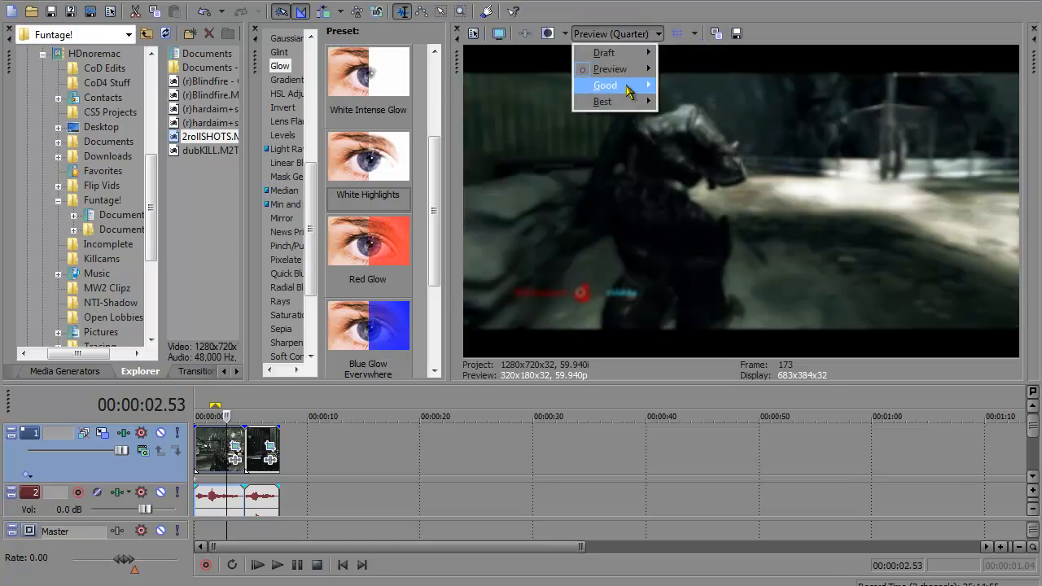
mouse_move(631, 101)
left_click(681, 118)
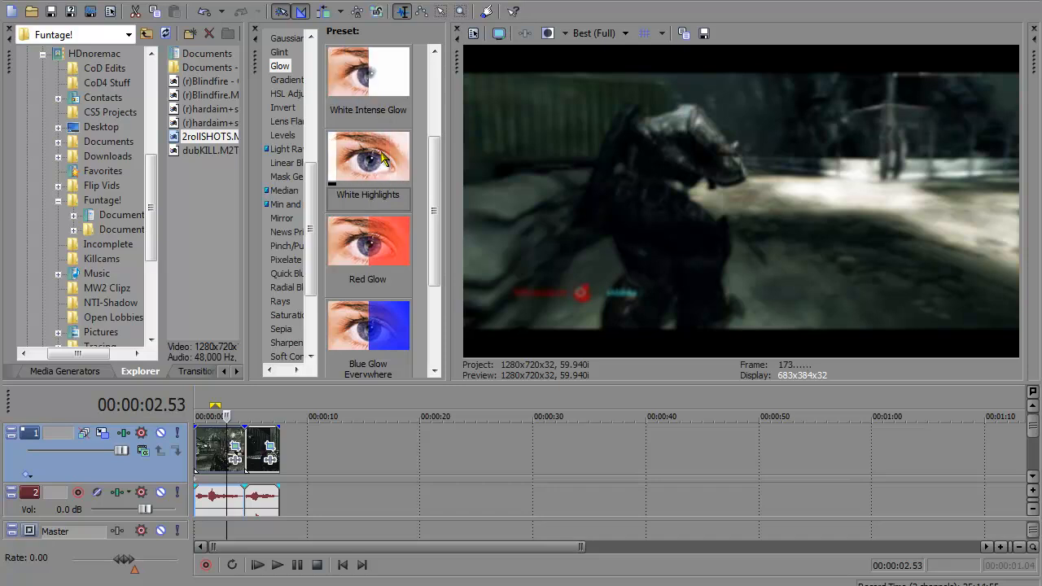
Step: Add a second White Highlights Glow to the video track and remove it again
left_click_drag(383, 159, 399, 433)
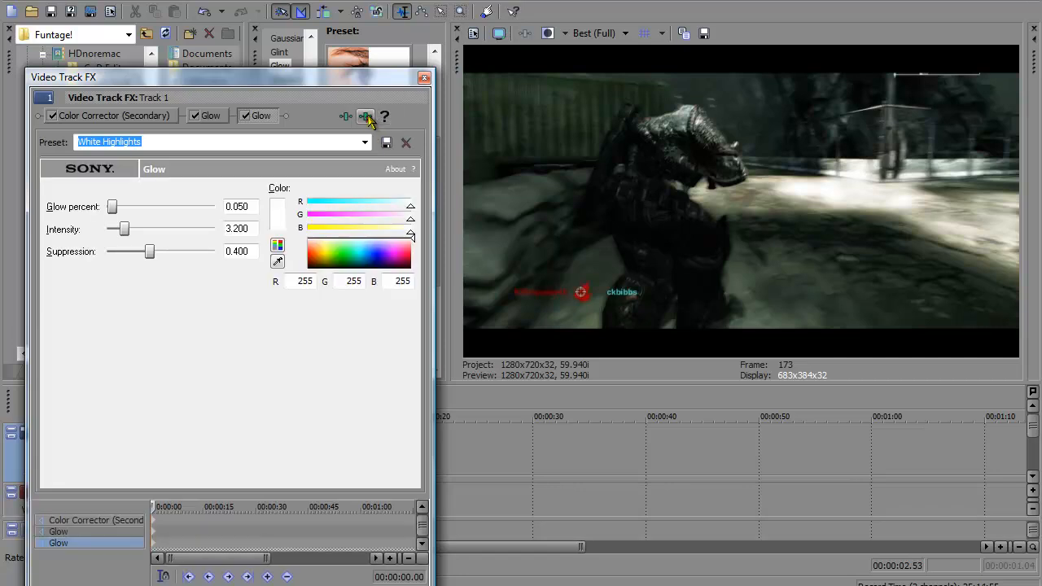
left_click(367, 118)
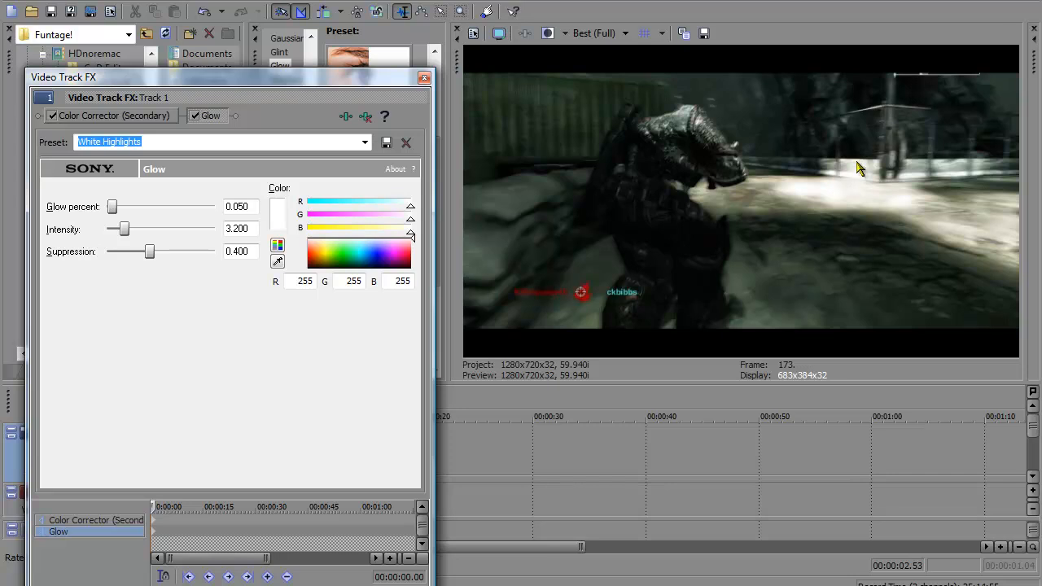
Step: Compare the picture with the track's Glow effect off and on, leave Glow enabled, and close the effect settings
left_click(195, 116)
left_click(196, 116)
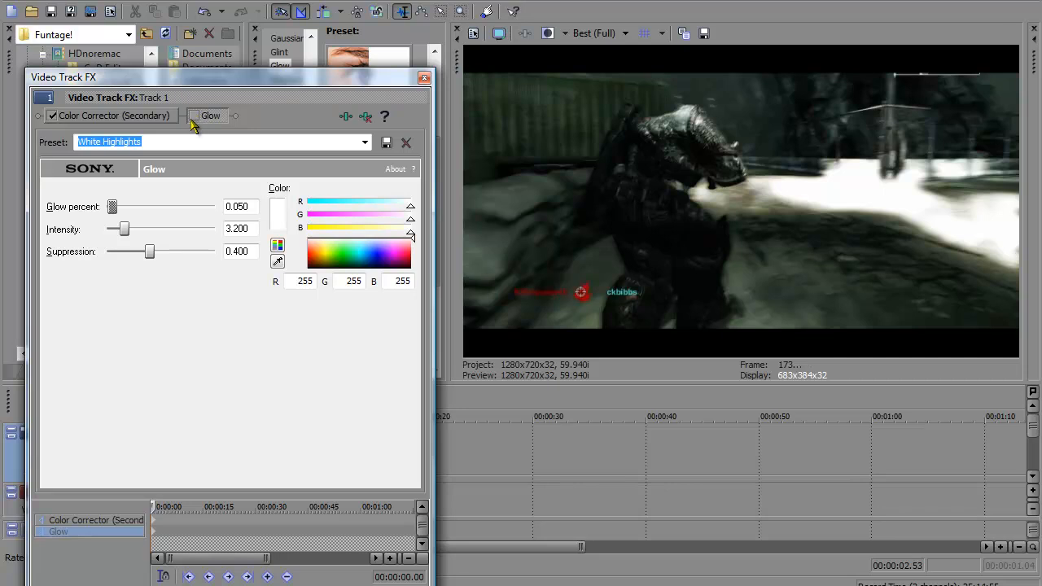
left_click(192, 116)
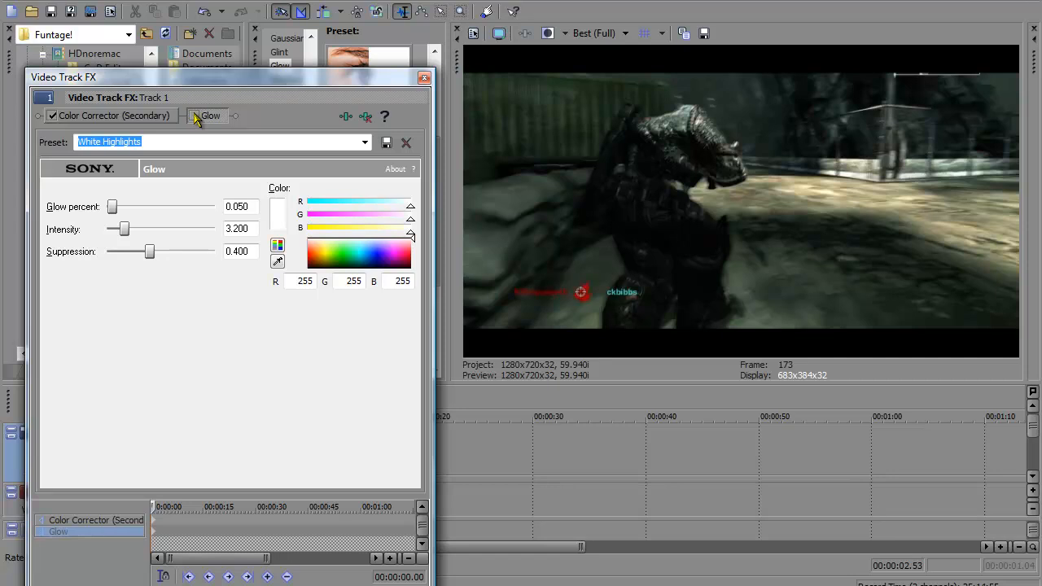
left_click(195, 117)
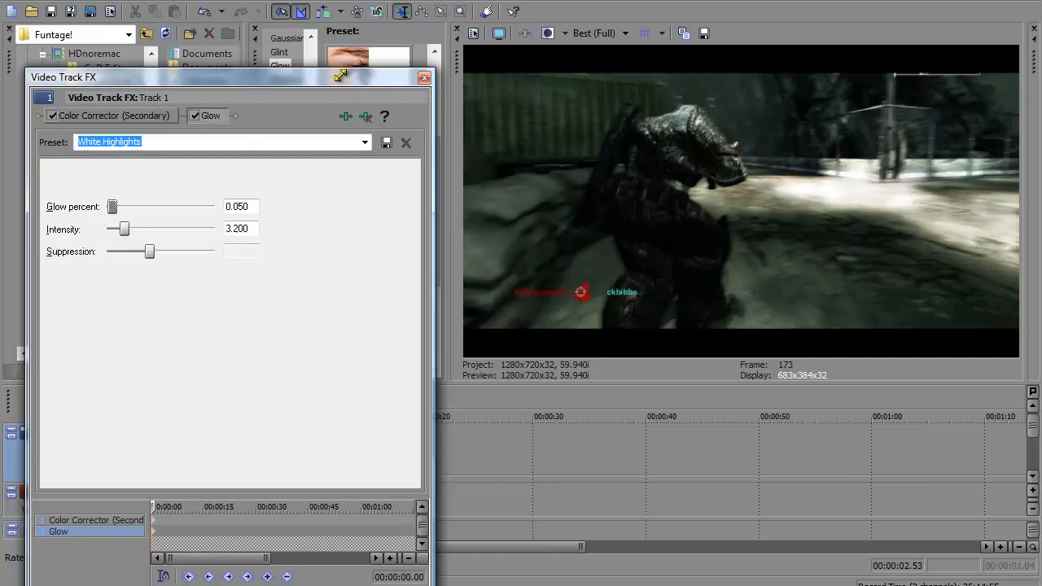
left_click(424, 78)
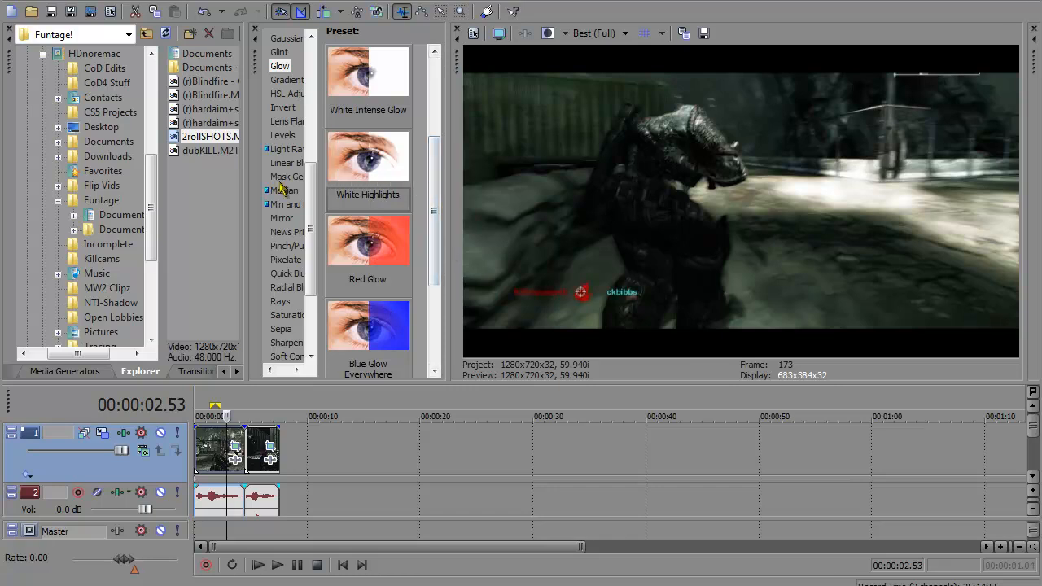
Step: Try the Color Curves preset Hardcore CC on the video track and remove that effect from the chain
scroll(318, 218, "up", 1)
scroll(314, 195, "up", 4)
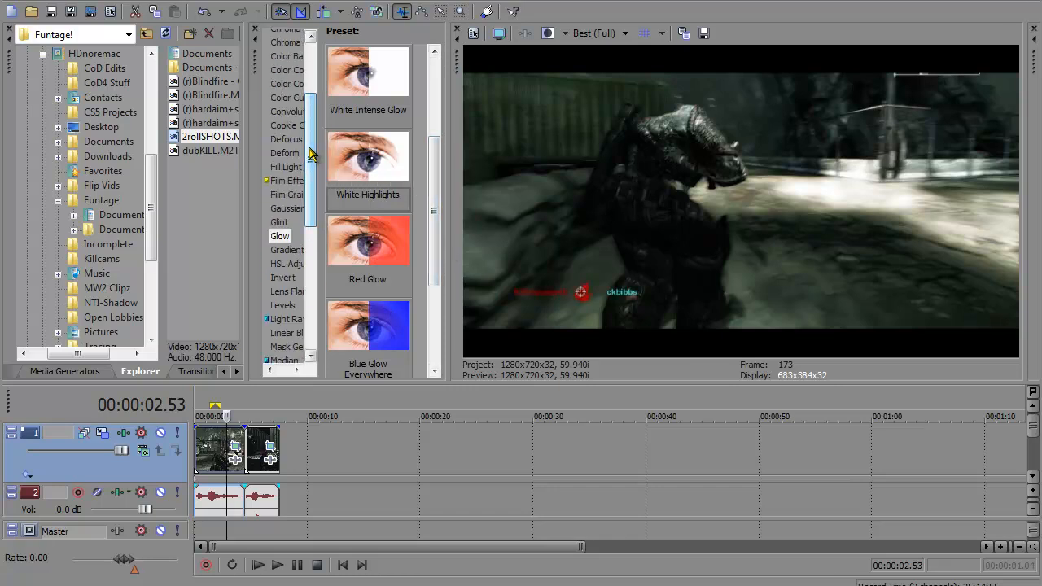
left_click(287, 97)
left_click_drag(432, 130, 425, 342)
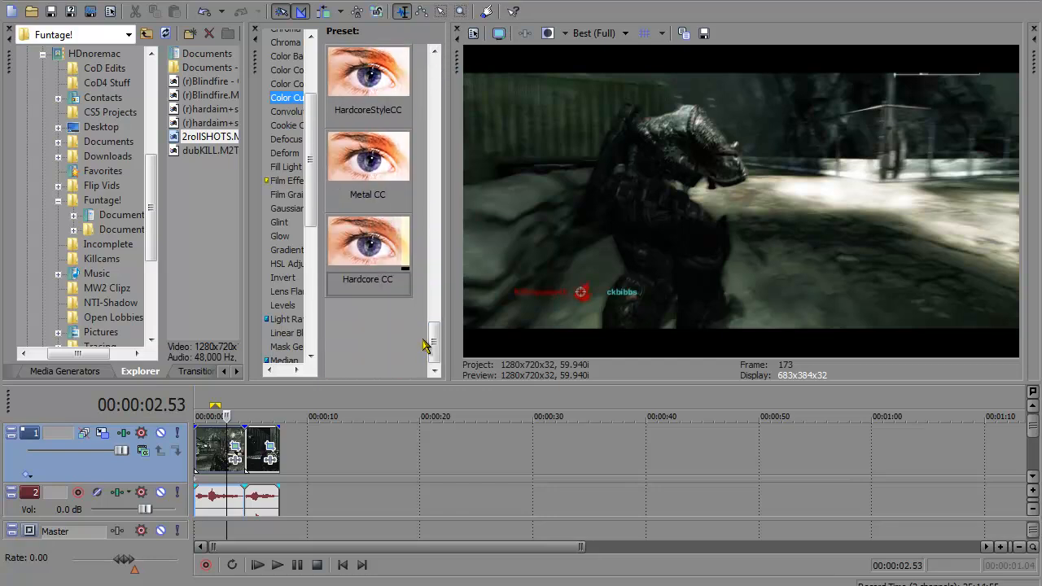
left_click_drag(361, 242, 337, 440)
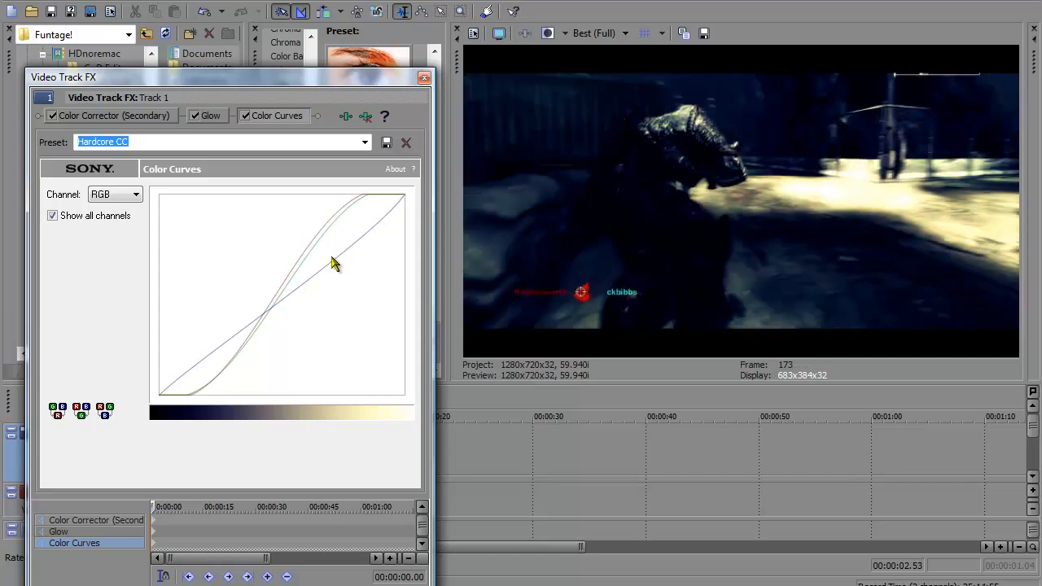
left_click(366, 117)
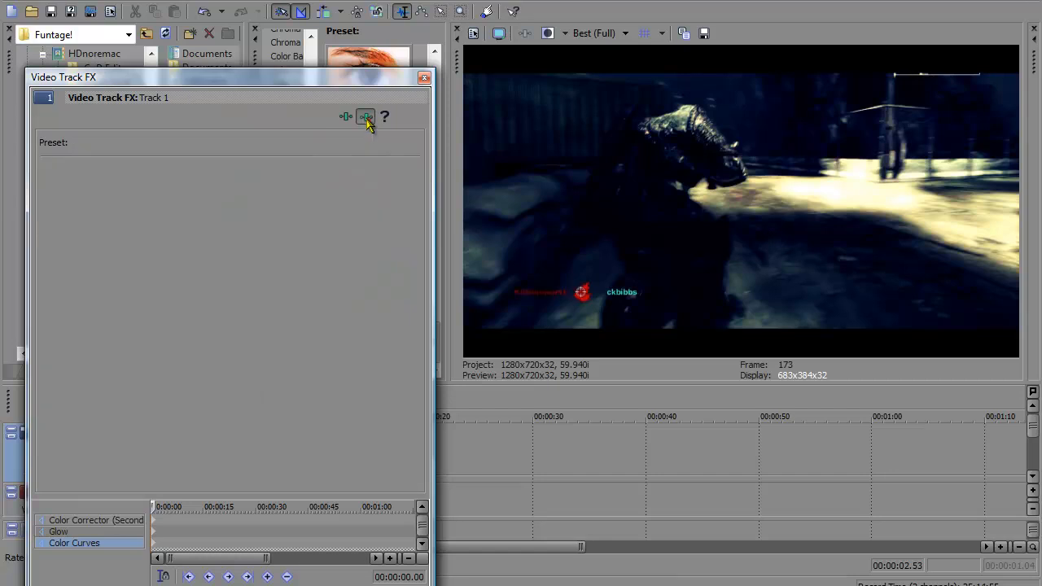
left_click(424, 78)
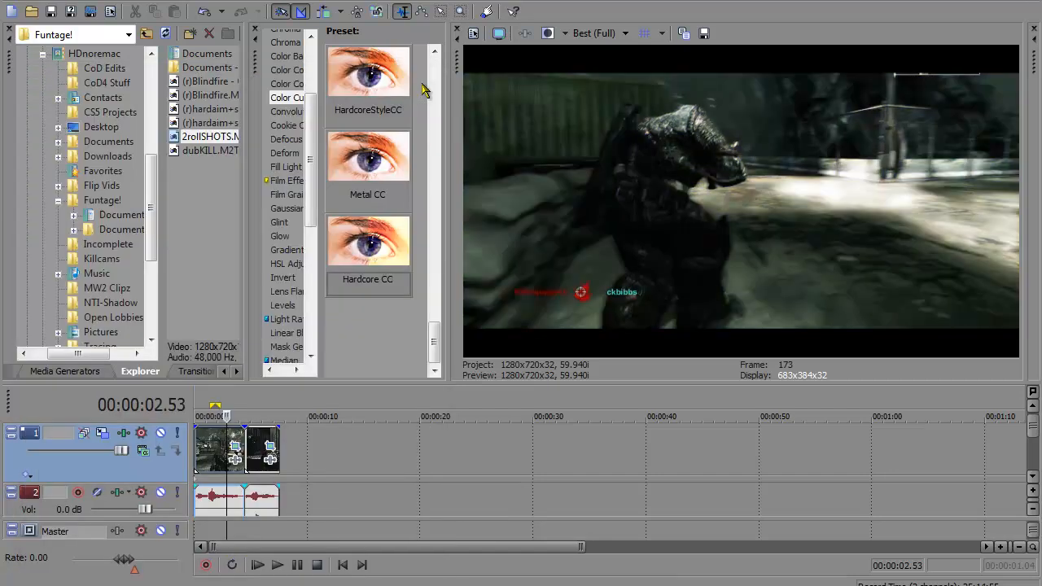
Step: Add Color Curves with the Reset to None preset to the video track and bend the RGB curve into an S-shape
left_click_drag(434, 348, 326, 458)
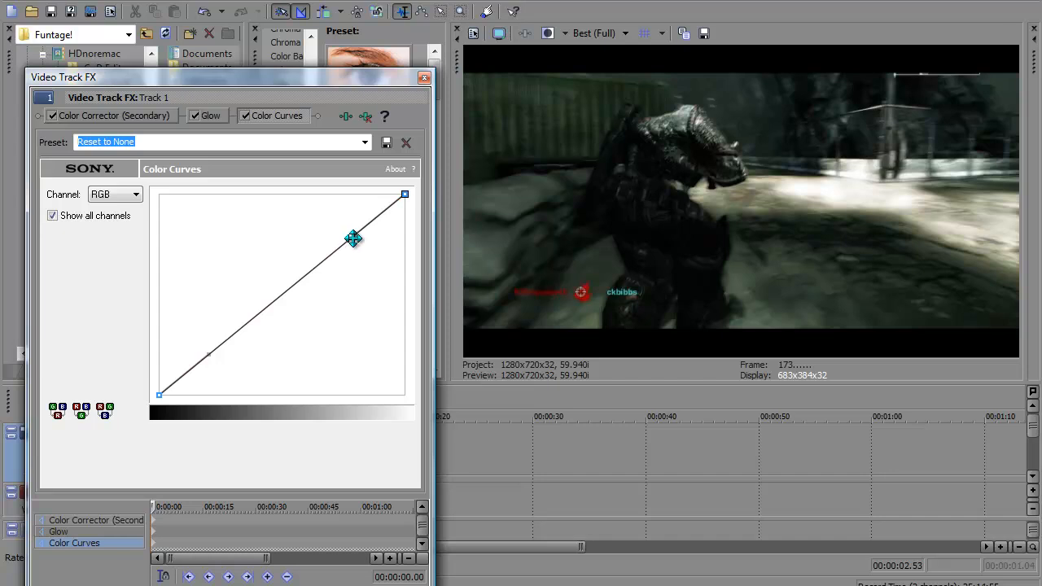
left_click_drag(352, 237, 316, 195)
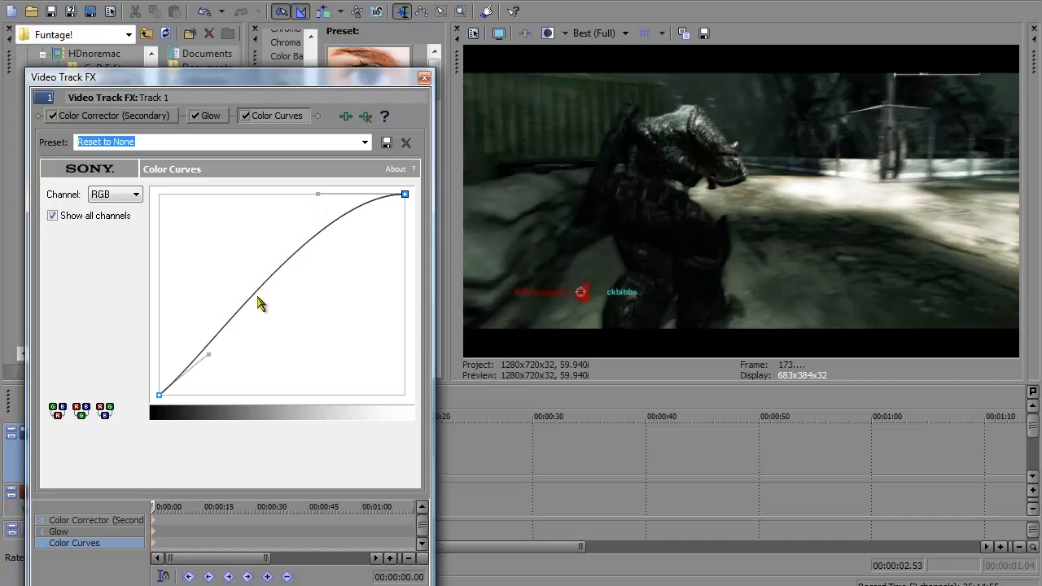
left_click_drag(211, 357, 250, 395)
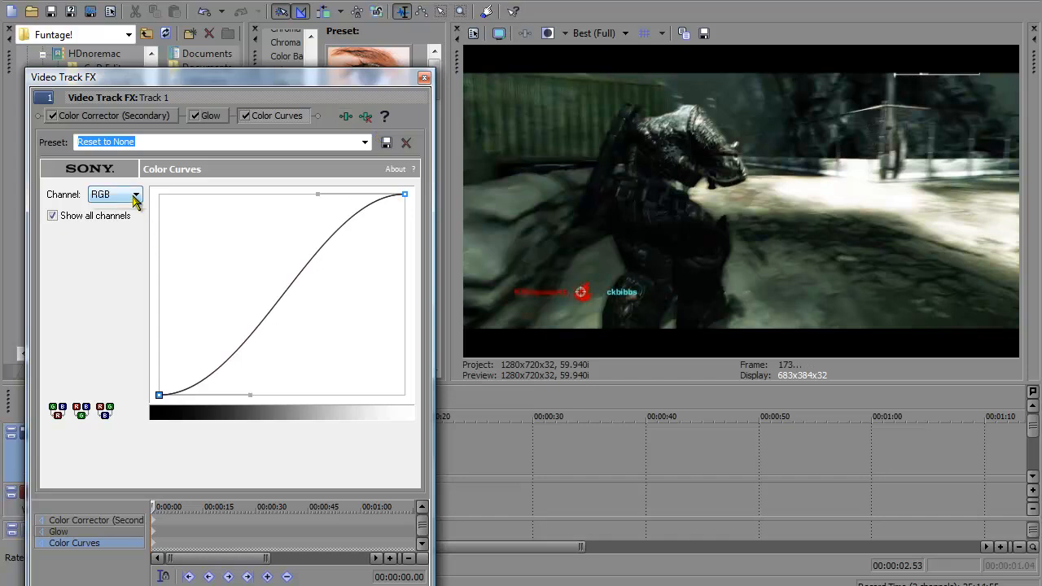
Step: Bend the Red channel's curve into a steeper S-shape than the other channels
left_click(135, 195)
left_click(131, 219)
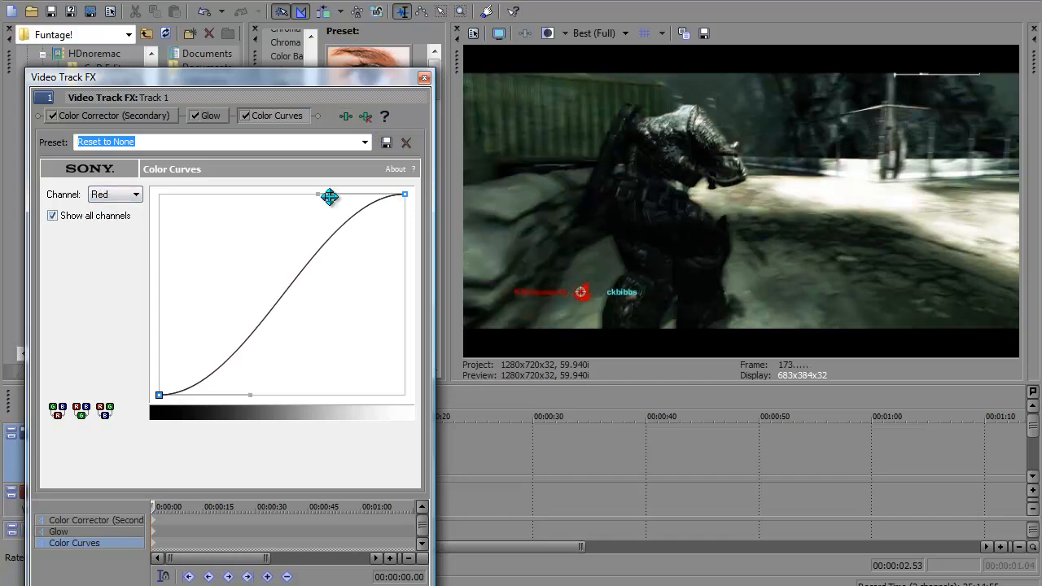
left_click_drag(315, 195, 276, 176)
left_click_drag(251, 395, 297, 423)
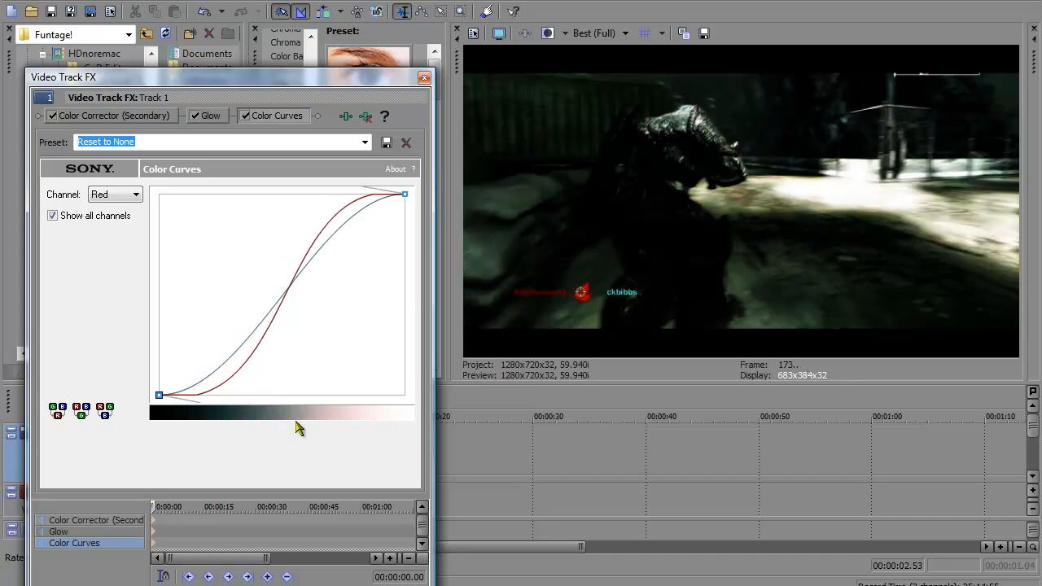
Step: Bend the Green channel's curve into a steeper S-shape close to the red curve
left_click(134, 197)
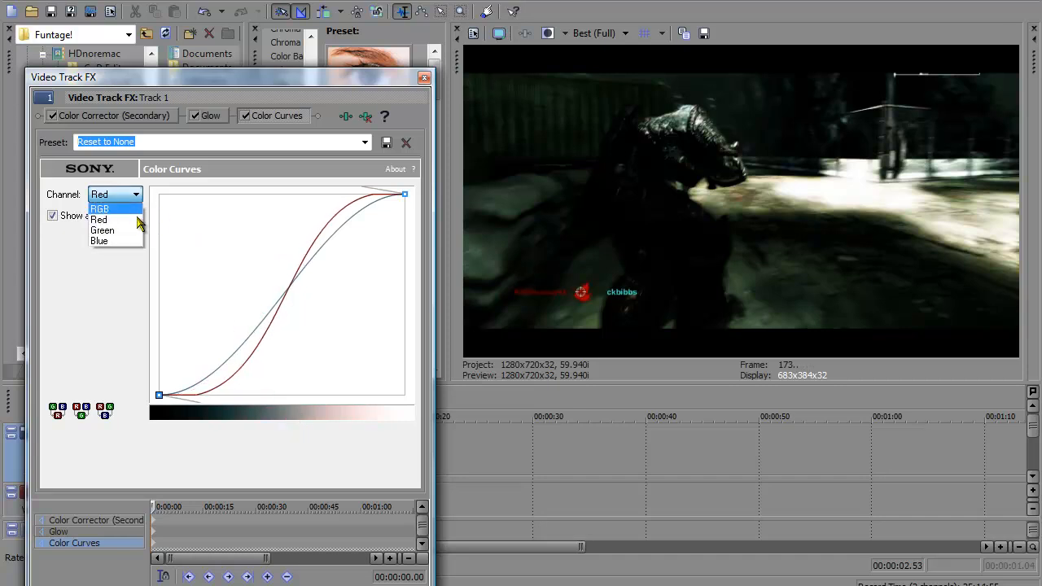
left_click(136, 232)
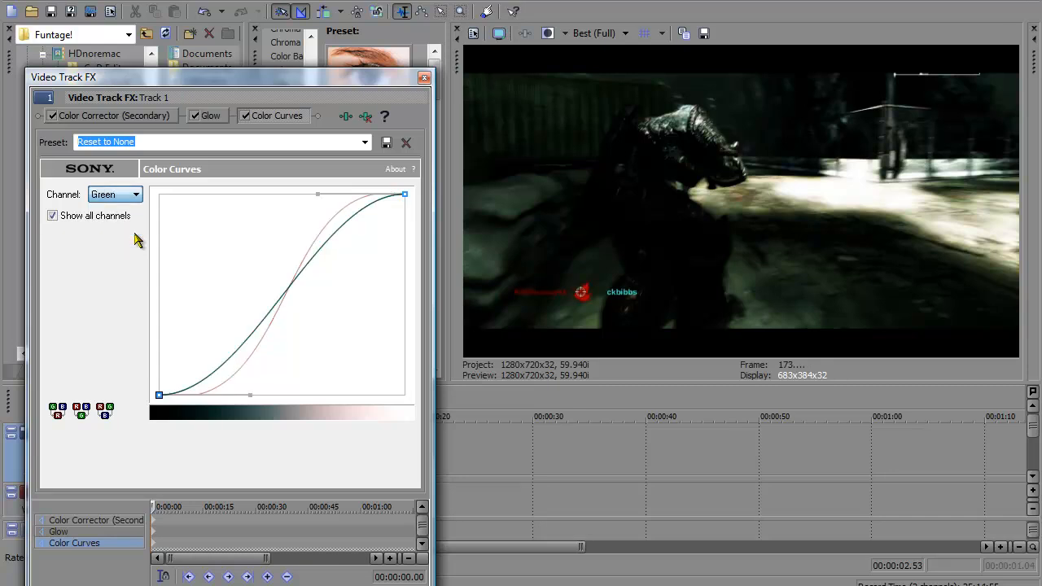
left_click_drag(312, 196, 302, 176)
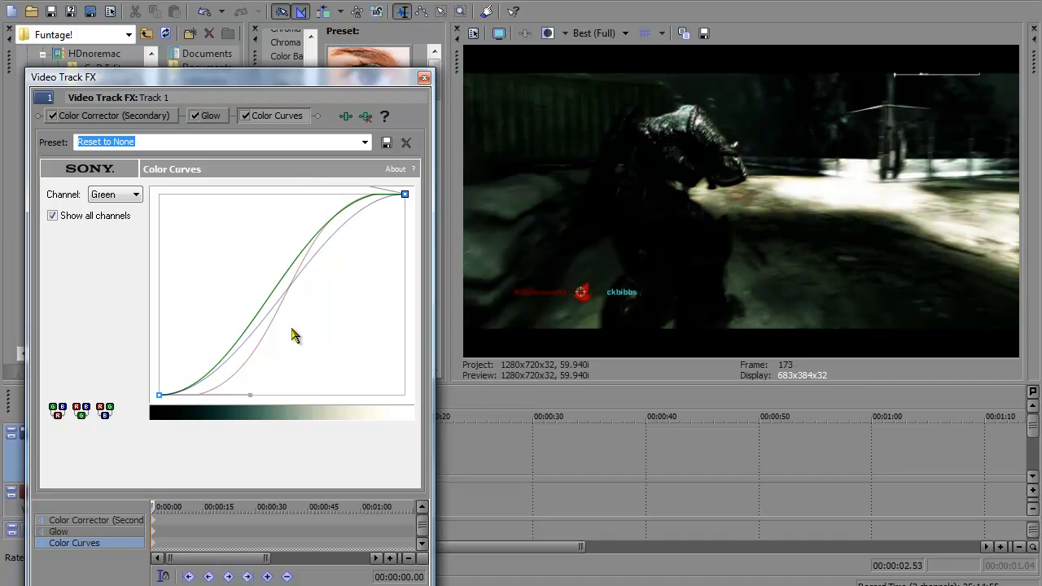
left_click_drag(249, 396, 275, 428)
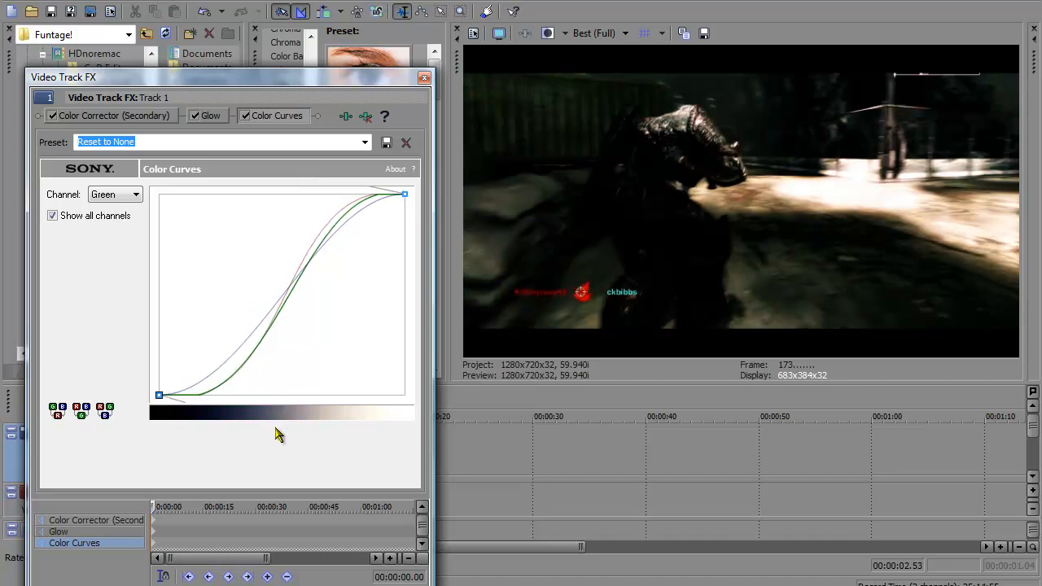
Step: Bend the Blue channel's curve into an inverted S, with raised shadows and lowered highlights
left_click(134, 195)
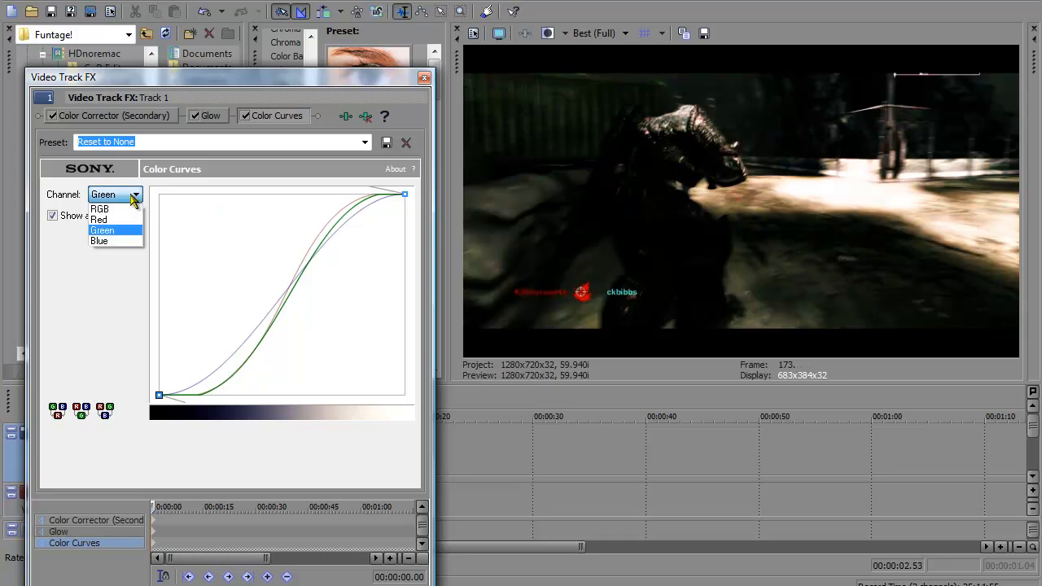
left_click(124, 242)
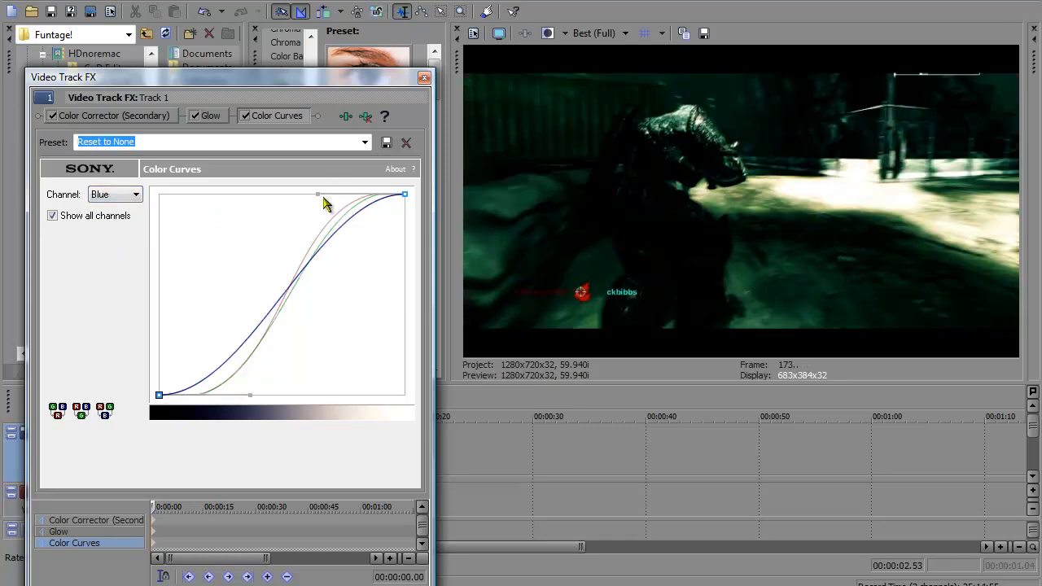
left_click_drag(314, 193, 323, 205)
left_click_drag(336, 219, 402, 279)
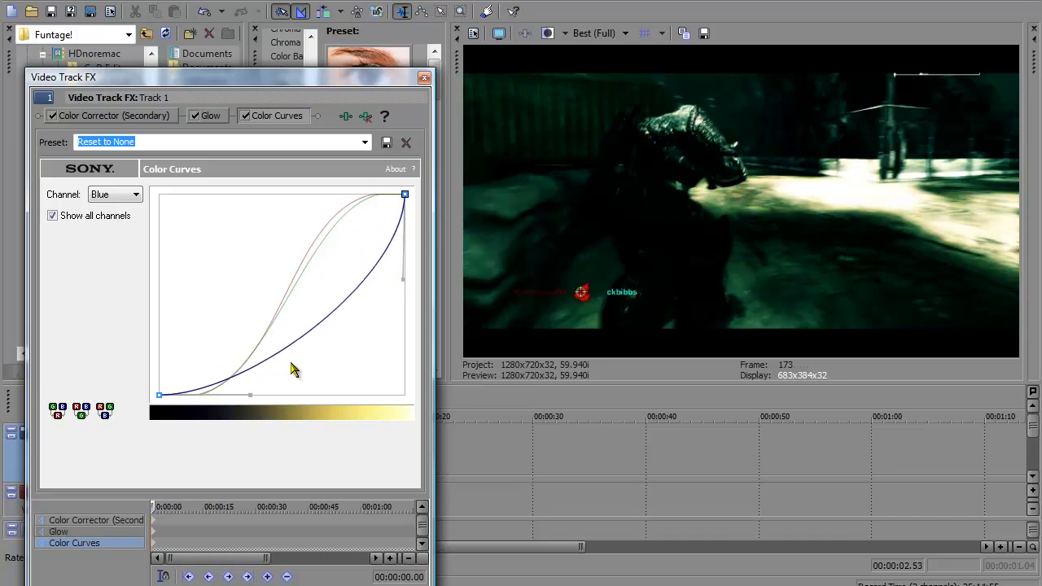
left_click_drag(249, 398, 230, 363)
left_click_drag(186, 286, 161, 303)
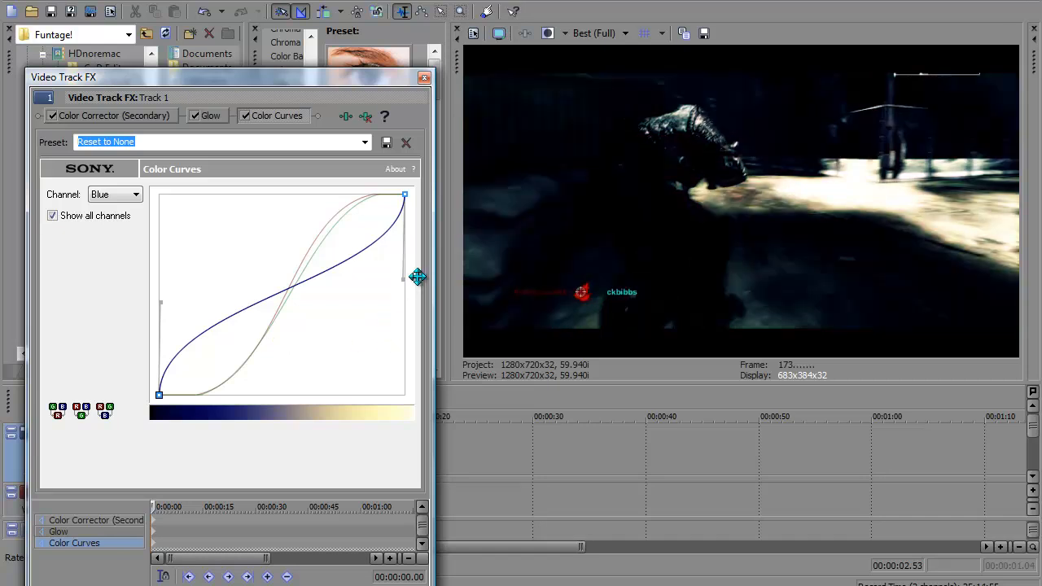
Step: Fine-tune both handles of the blue curve, then remove the Color Curves effect from the track and close the effect settings
left_click_drag(161, 303, 189, 324)
left_click_drag(403, 279, 370, 284)
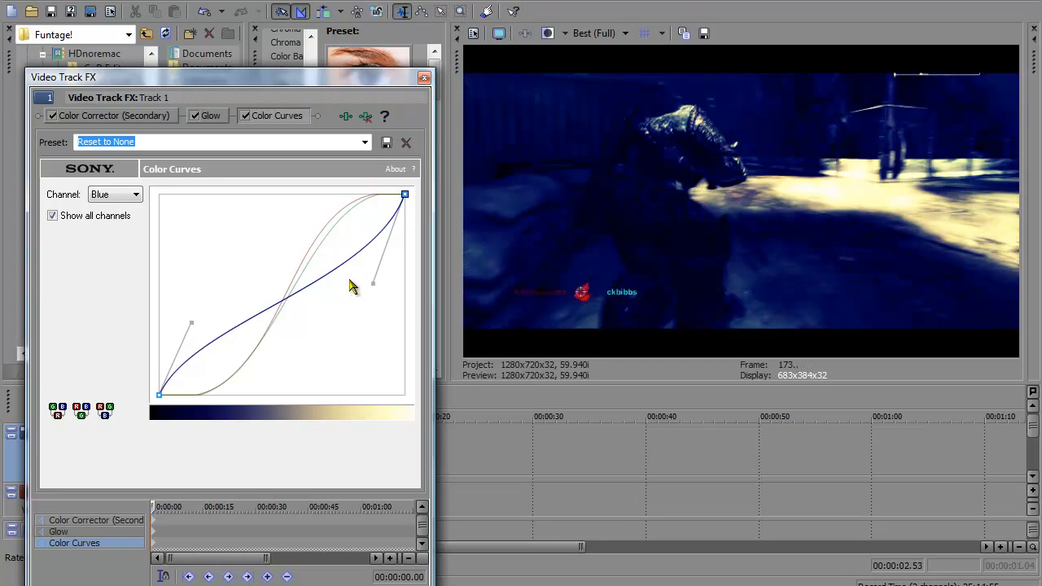
left_click_drag(373, 284, 390, 290)
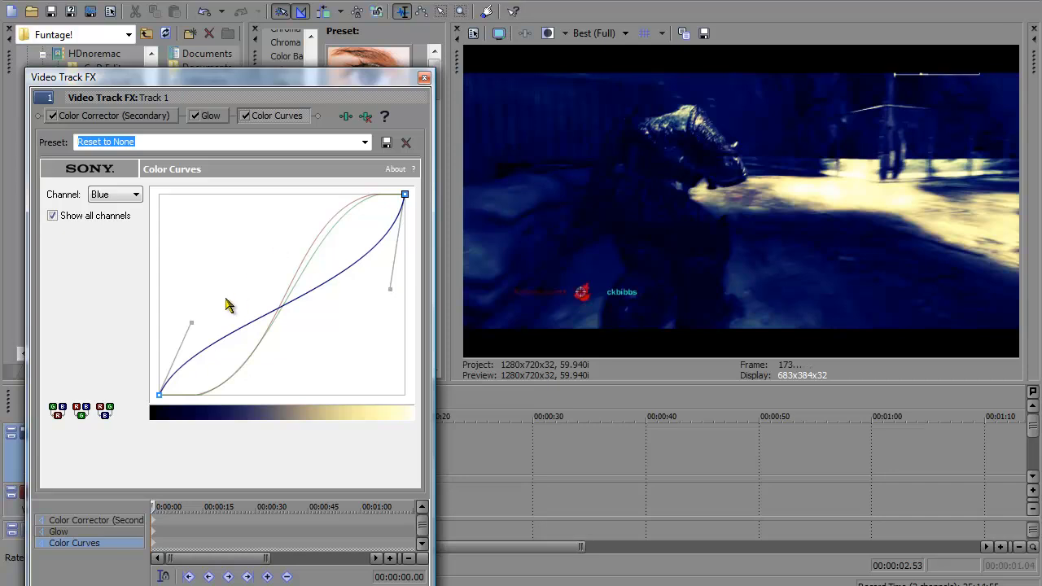
left_click_drag(191, 323, 187, 337)
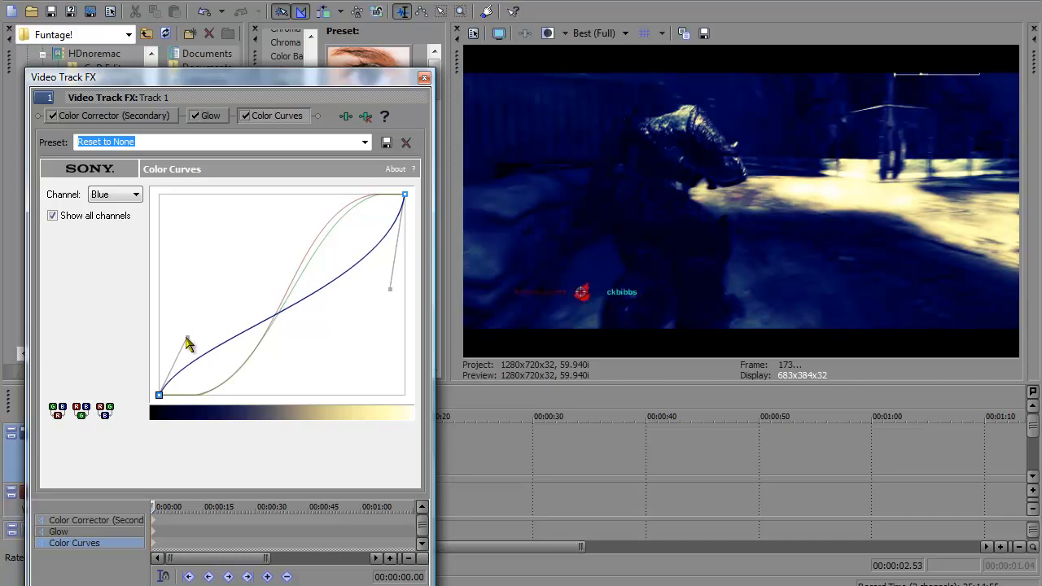
left_click(367, 116)
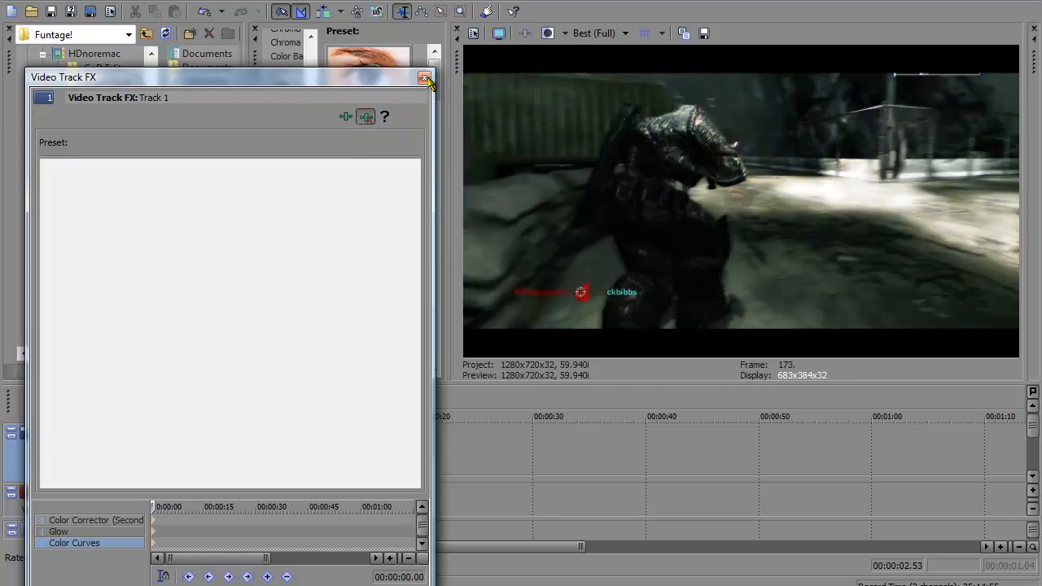
left_click(424, 77)
Step: Apply the Color Curves preset Hardcore CC to the video track
left_click_drag(434, 66, 435, 350)
left_click_drag(400, 282, 351, 439)
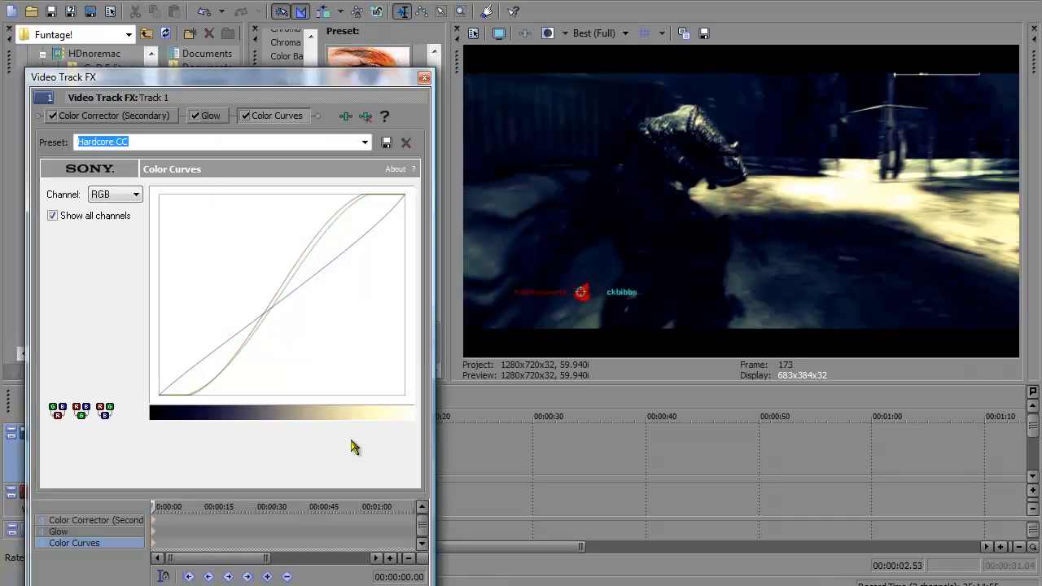
Step: Examine the Hardcore CC preset's curves for the red, green, combined RGB and blue channels
left_click(309, 244)
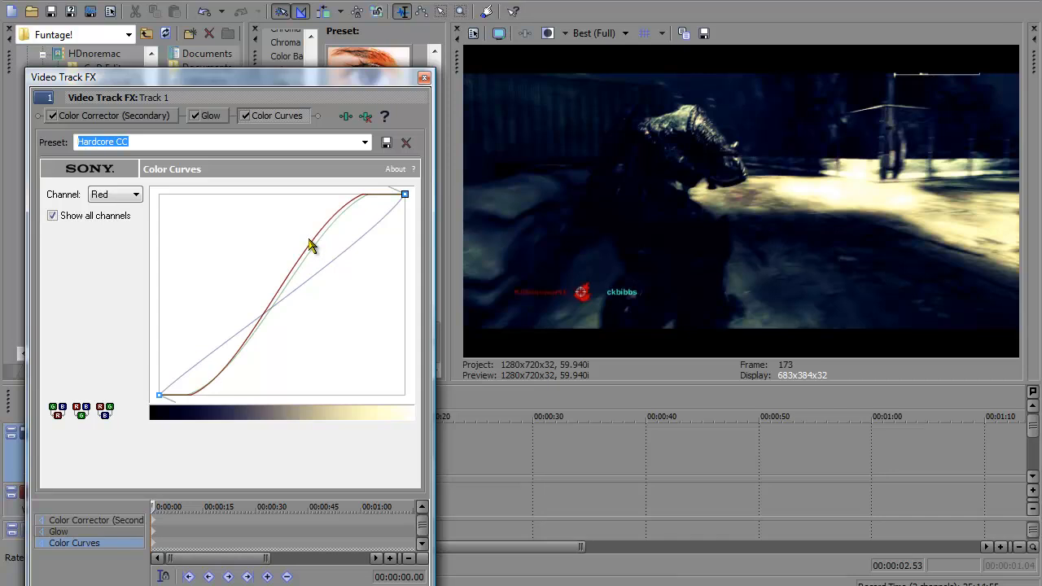
left_click(130, 195)
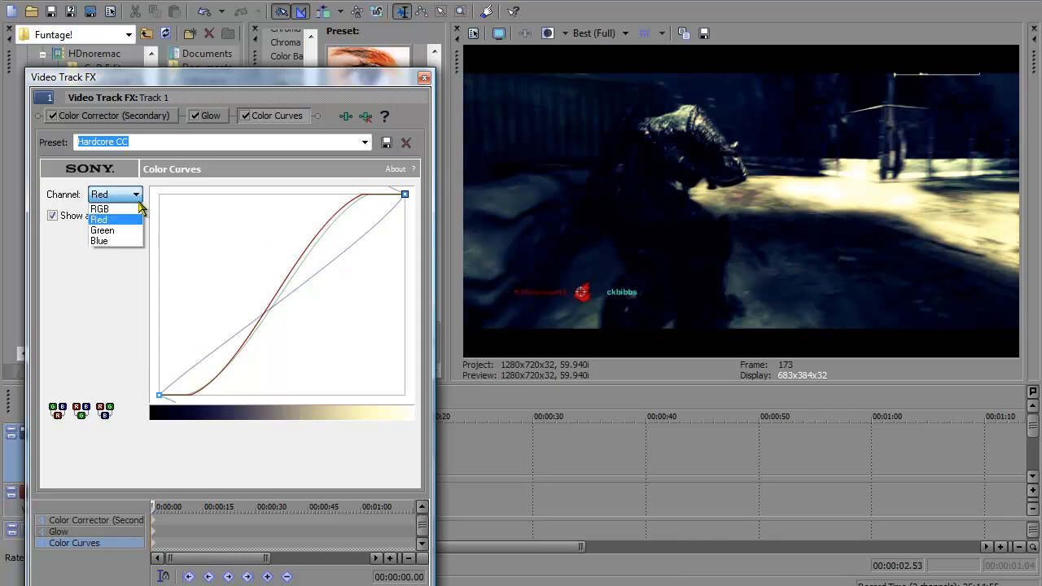
left_click(131, 233)
left_click(124, 196)
left_click(116, 196)
left_click(117, 196)
left_click(118, 209)
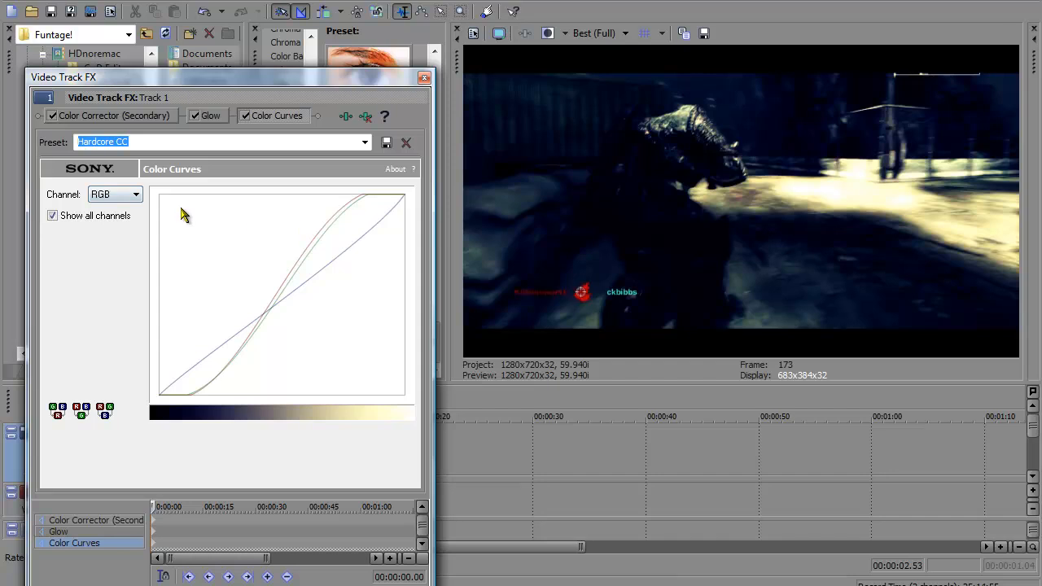
left_click(136, 199)
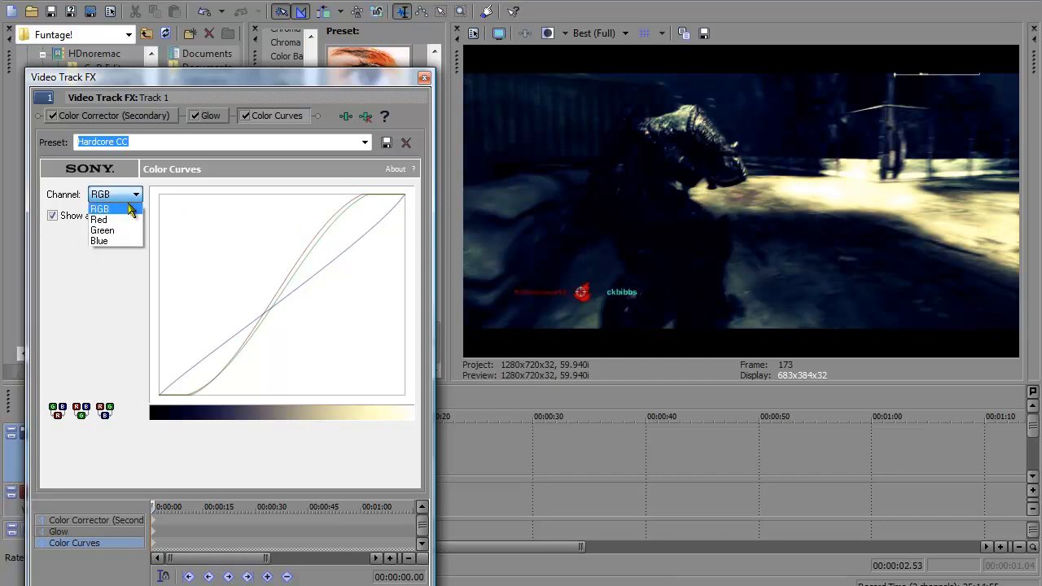
left_click(120, 241)
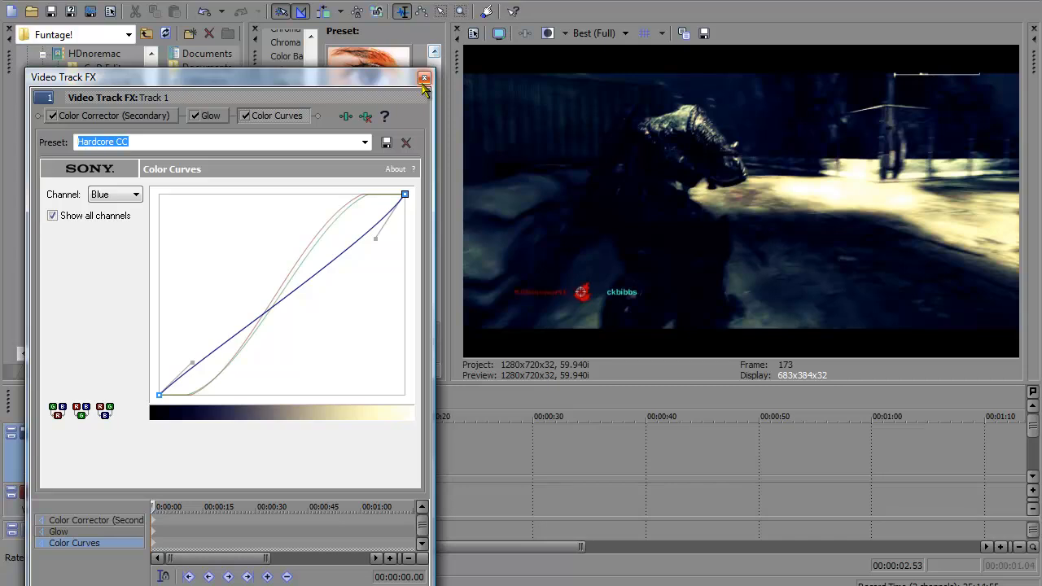
Step: Close the effect settings and move the playhead to the start of the timeline
left_click(425, 77)
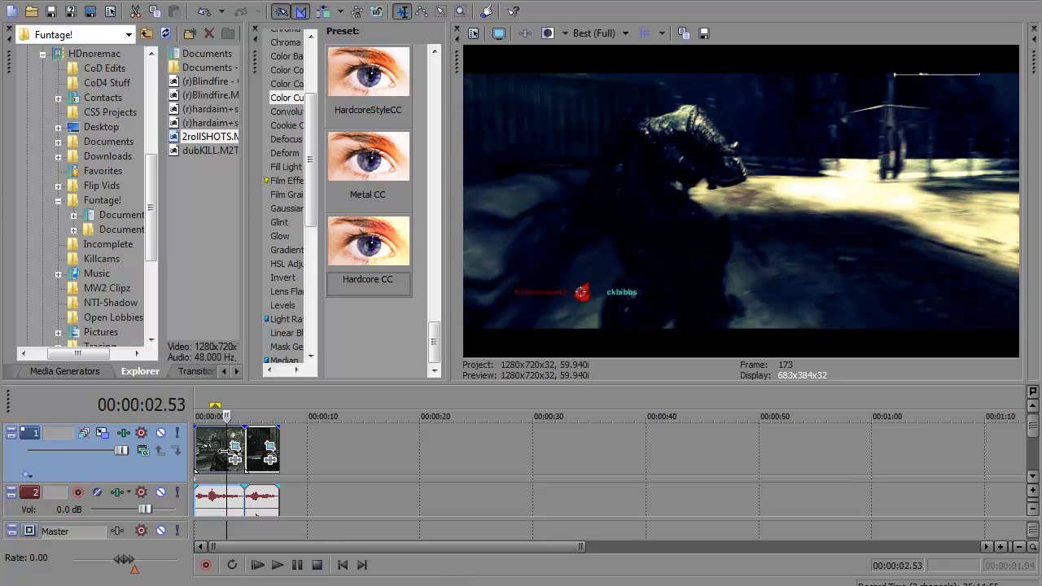
left_click(197, 450)
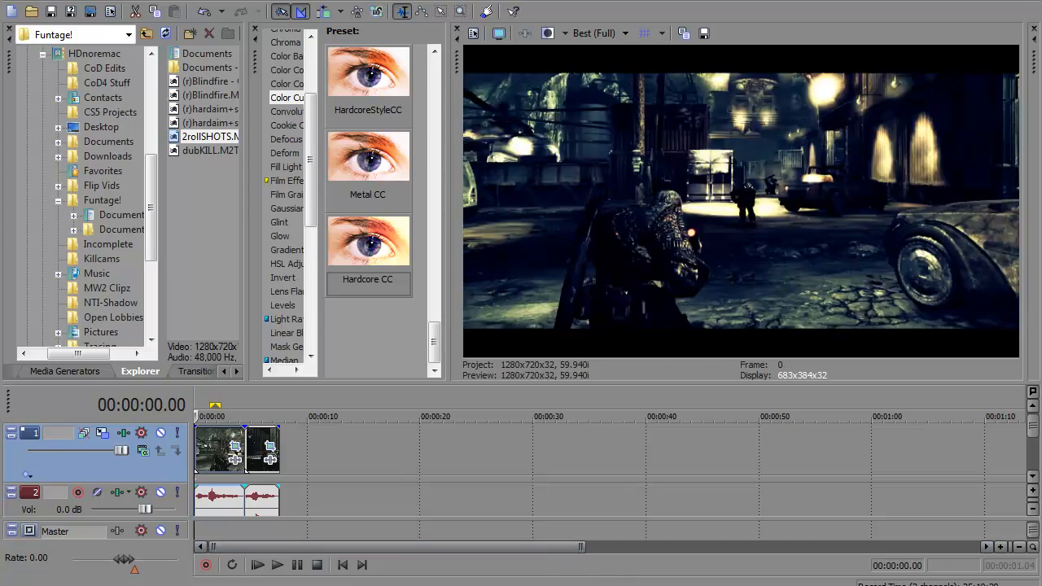
mouse_move(452, 585)
key("alt+Tab")
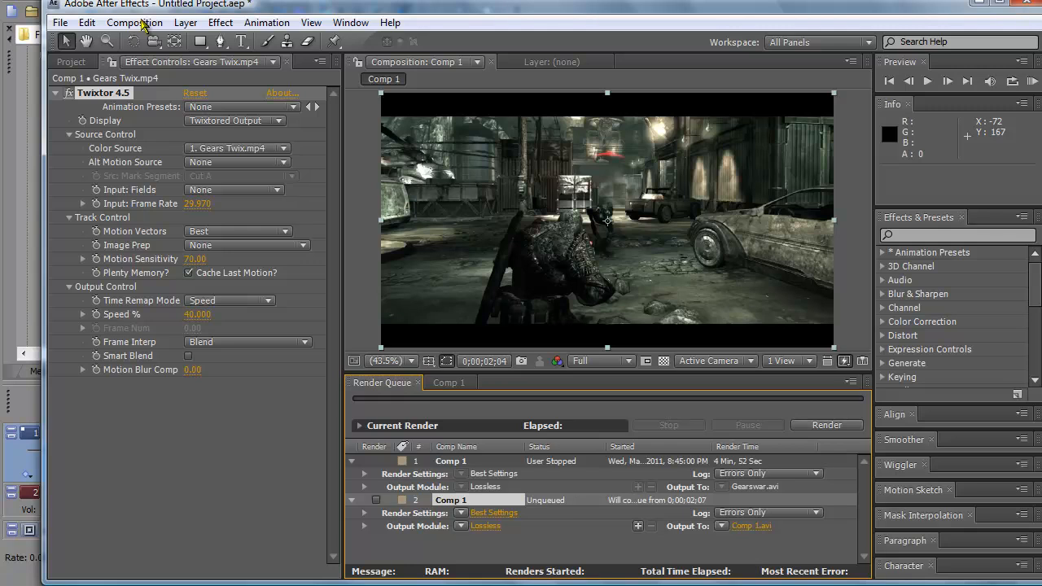
left_click(137, 23)
left_click(171, 10)
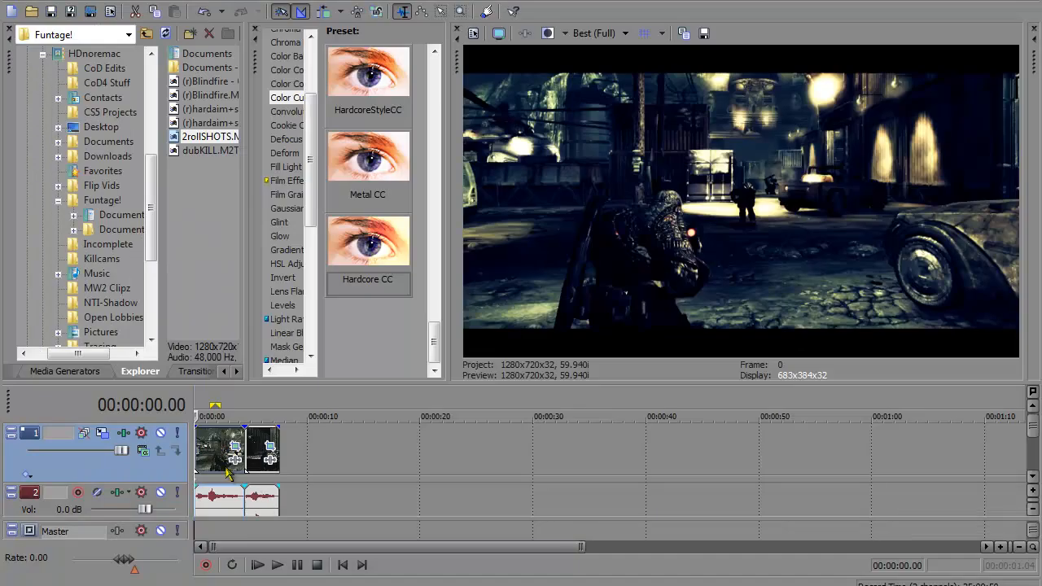
Step: Split the first clip at 00:00:00.28 and set the loop region over the short opening piece
key("Right")
key("Right")
key("Right")
key("Right")
key("Right")
key("s")
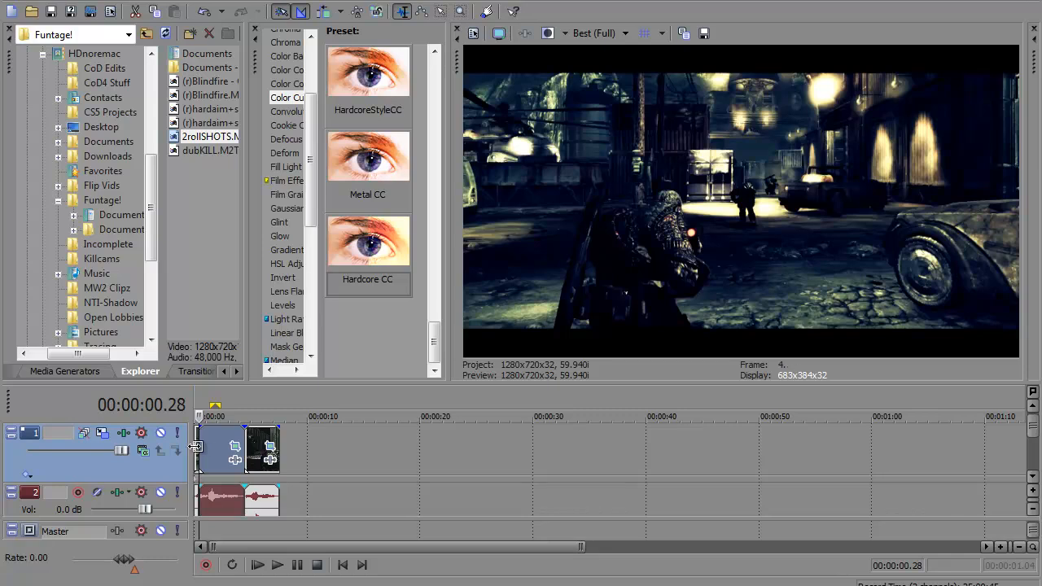
left_click(198, 447)
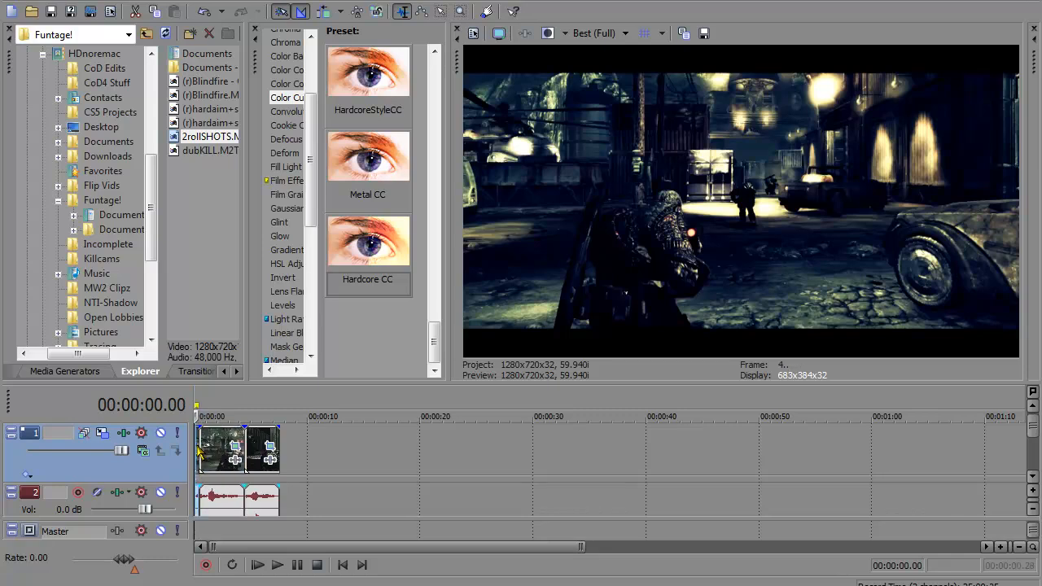
double_click(198, 448)
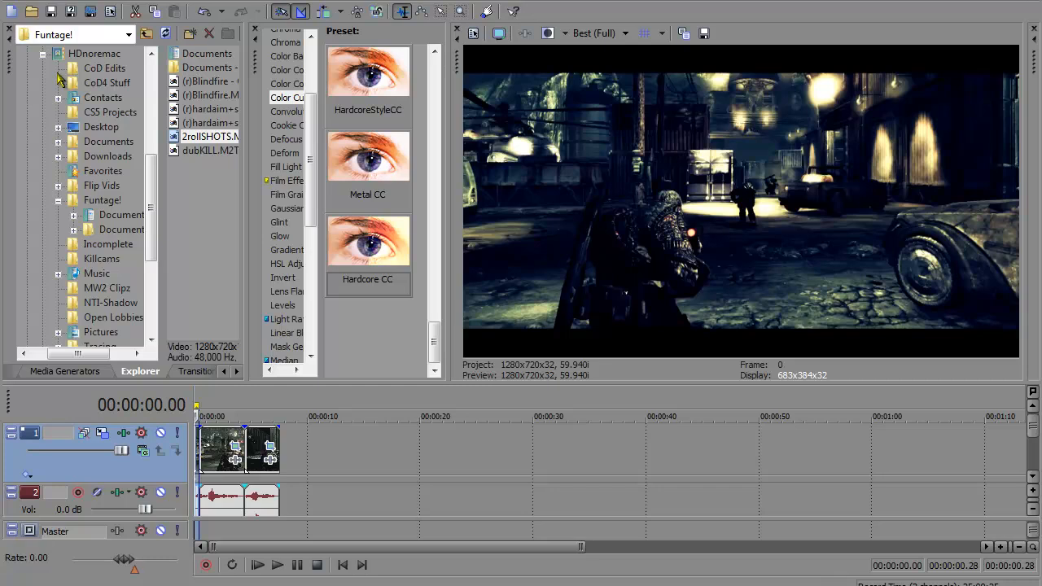
Step: Open the Render As settings, try the Render loop region only option, and cancel without rendering
left_click(90, 11)
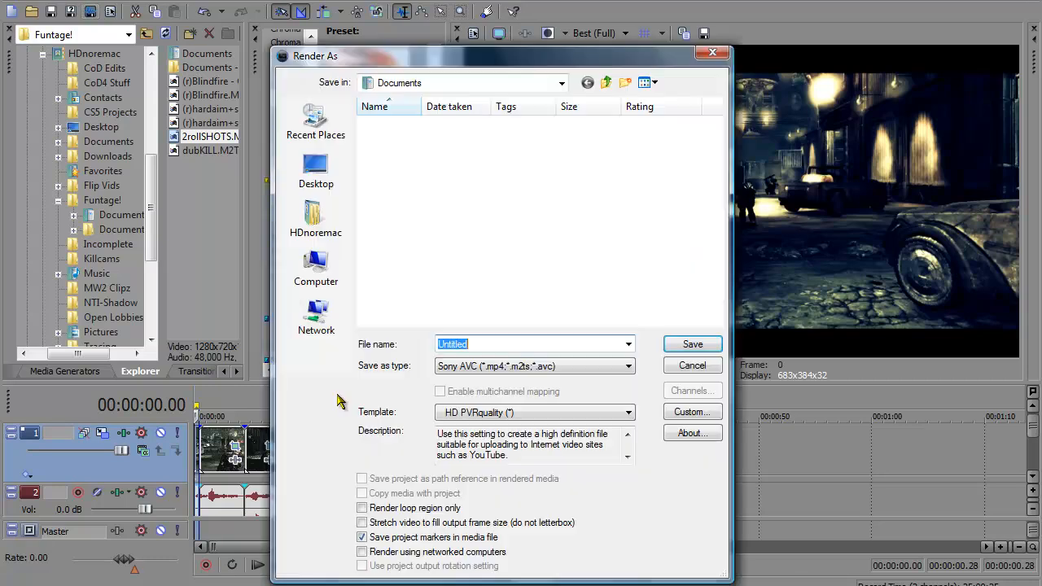
left_click(362, 509)
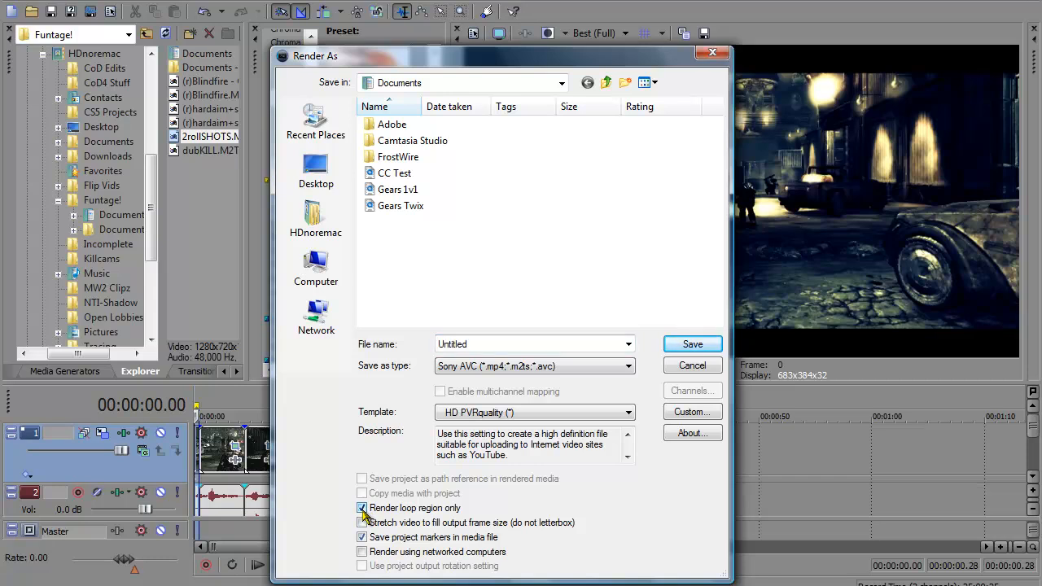
left_click(363, 509)
left_click(704, 366)
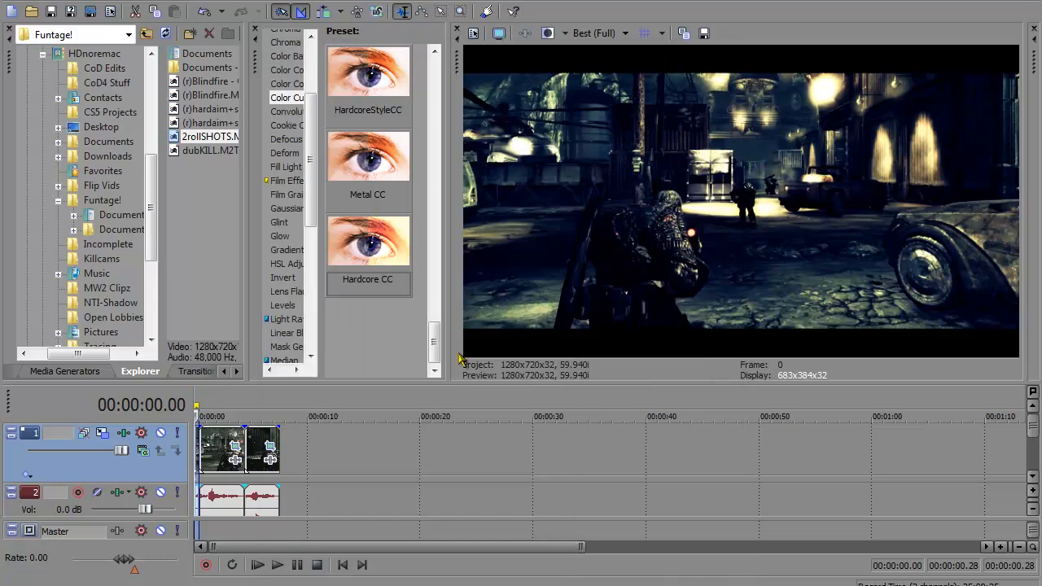
left_click(199, 447)
Step: Switch to After Effects and create a new 1280 x 720 composition at 29.97 fps, lasting 0;00;02;24
key("alt+Tab")
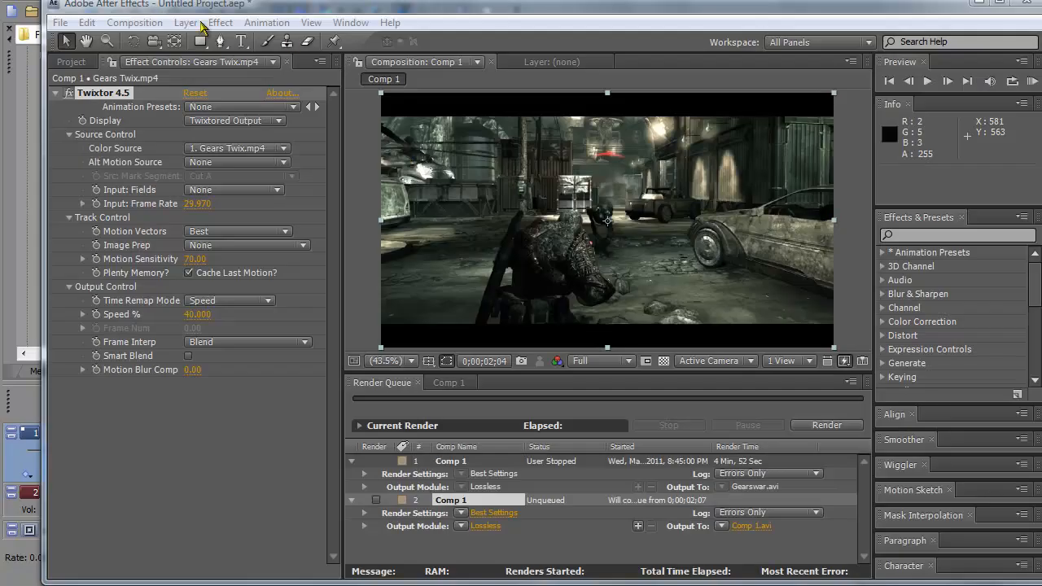
left_click(140, 23)
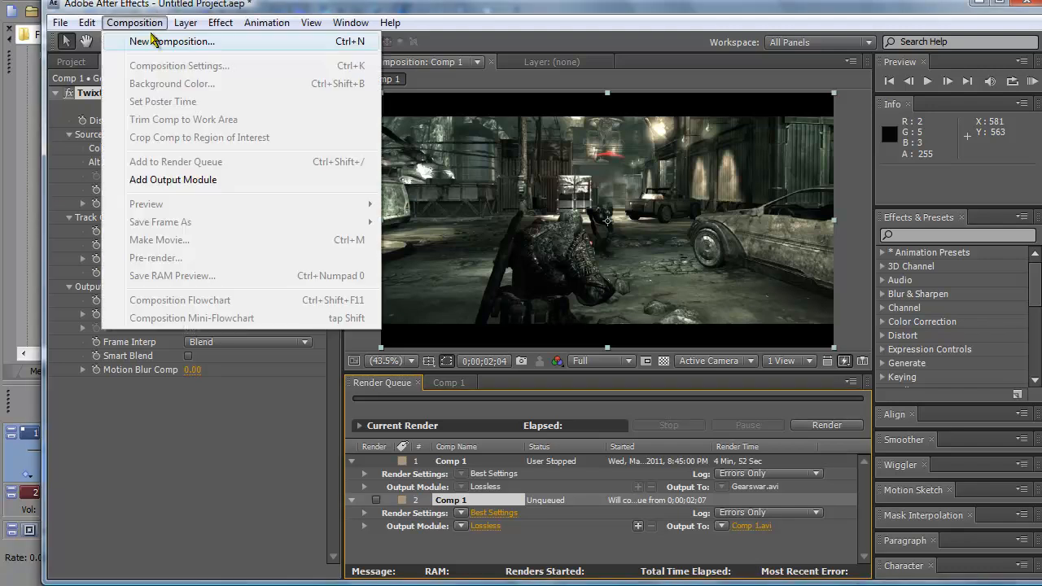
left_click(158, 42)
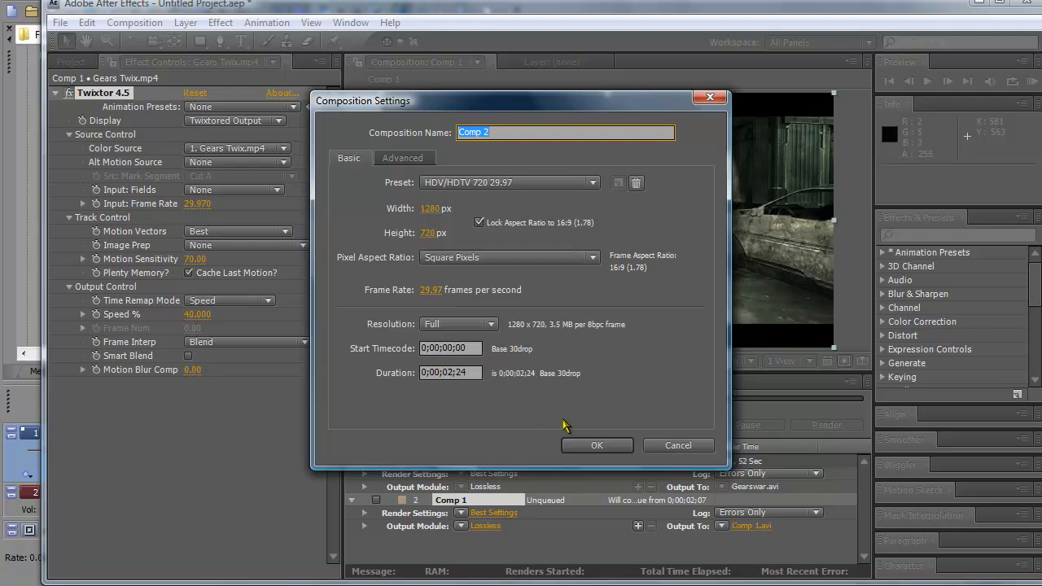
left_click_drag(464, 374, 444, 376)
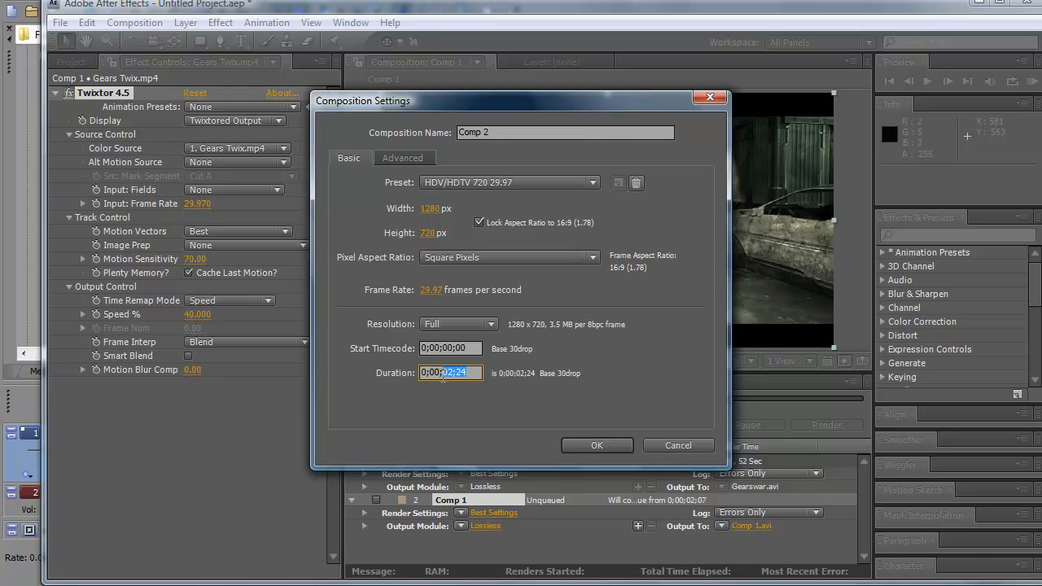
left_click(464, 376)
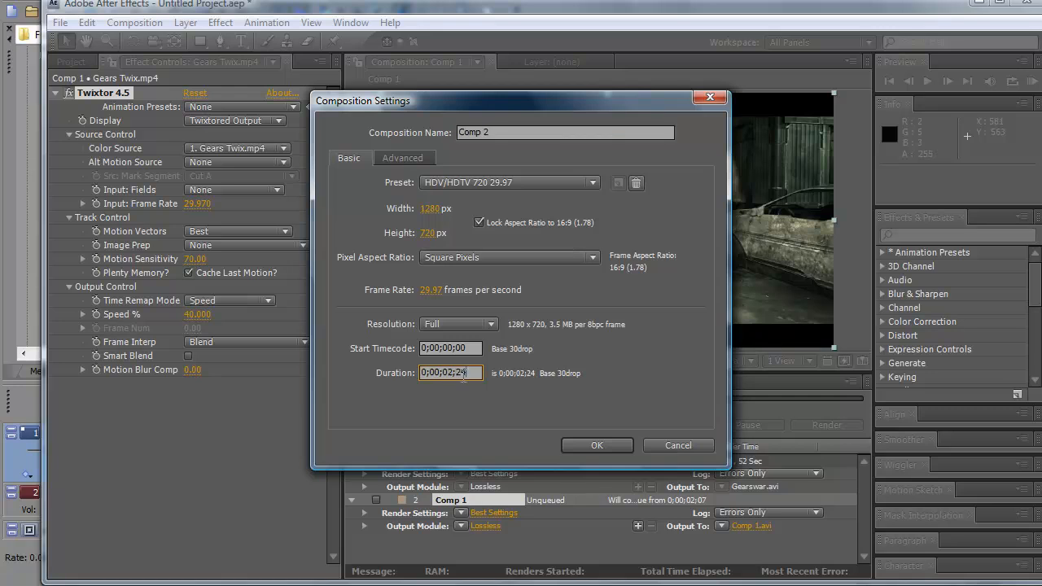
left_click(597, 446)
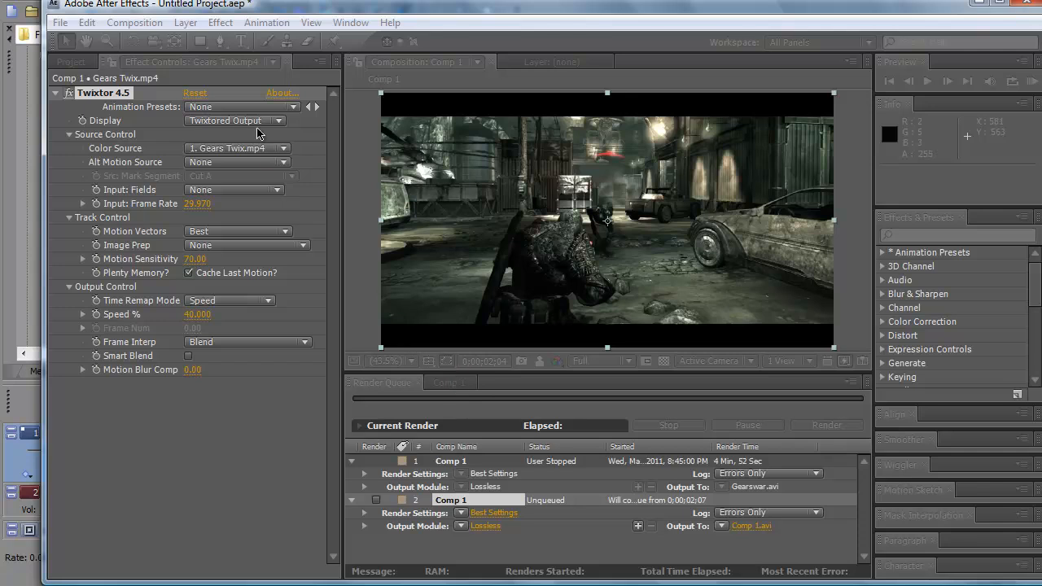
Step: Examine the time remapping options and effect categories available for the Gears Twix.mp4 layer in Comp 1
left_click(185, 23)
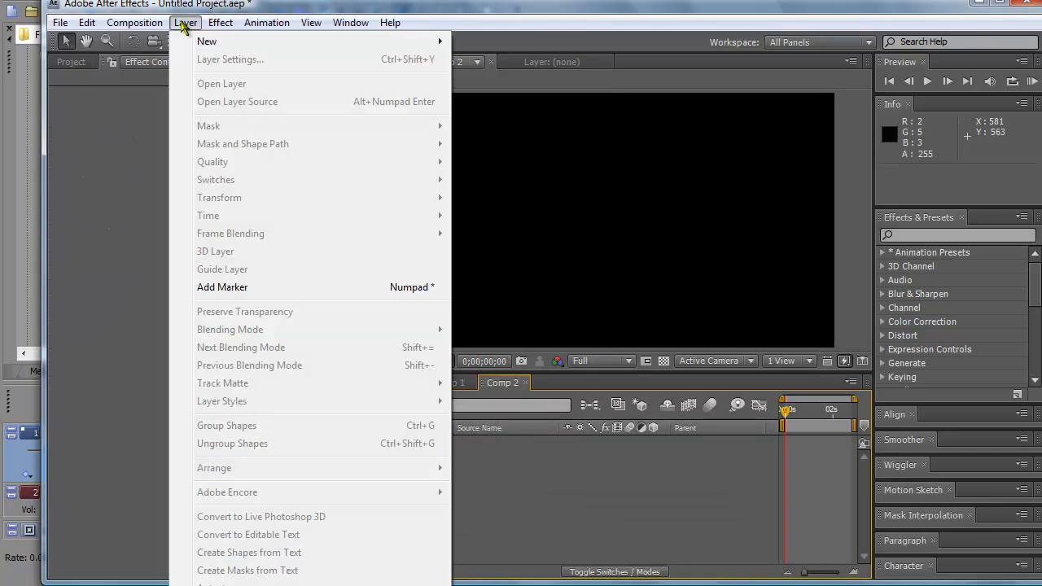
left_click(206, 9)
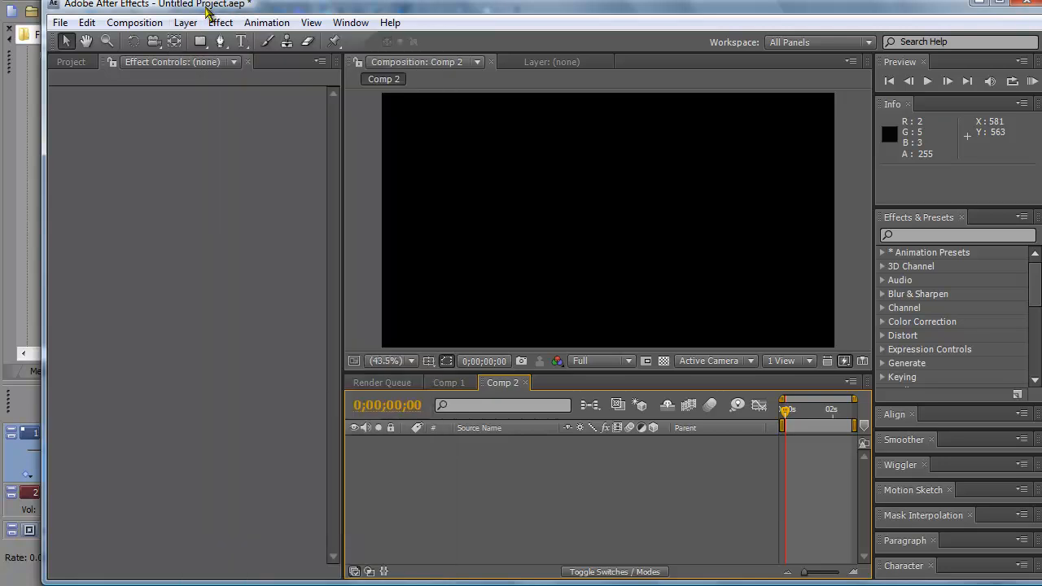
left_click(74, 64)
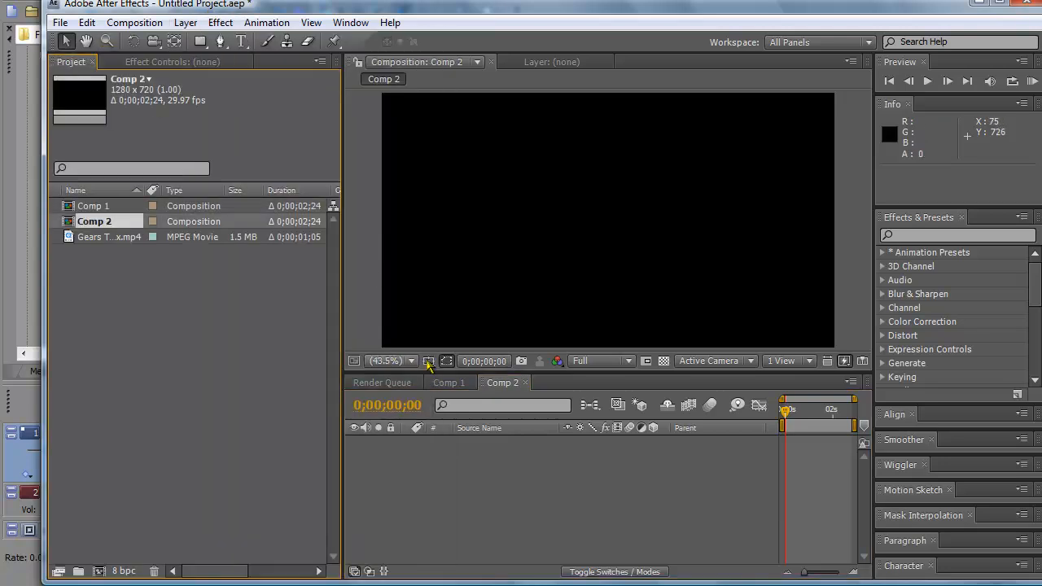
left_click(449, 383)
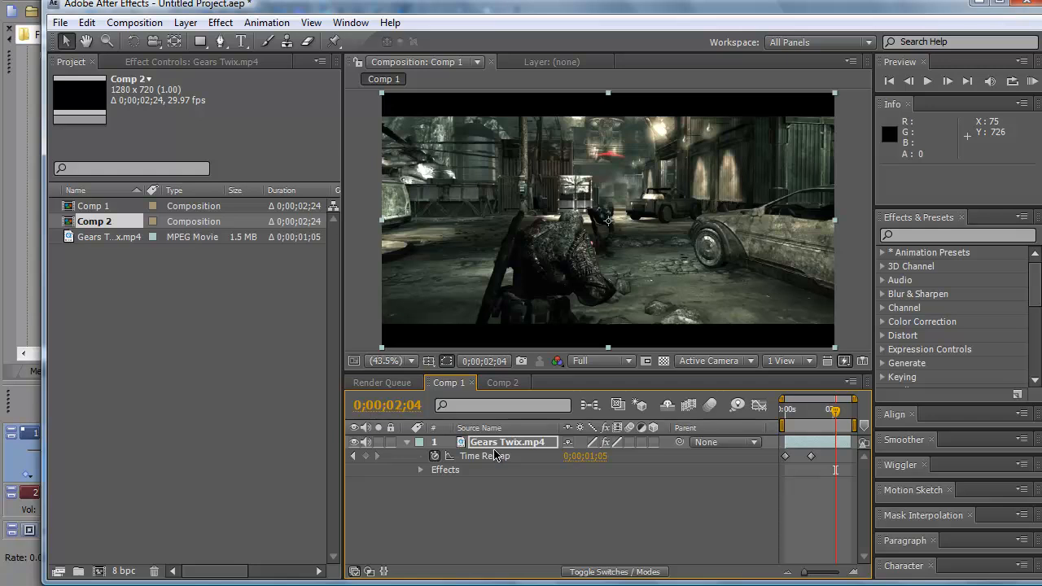
left_click(486, 446)
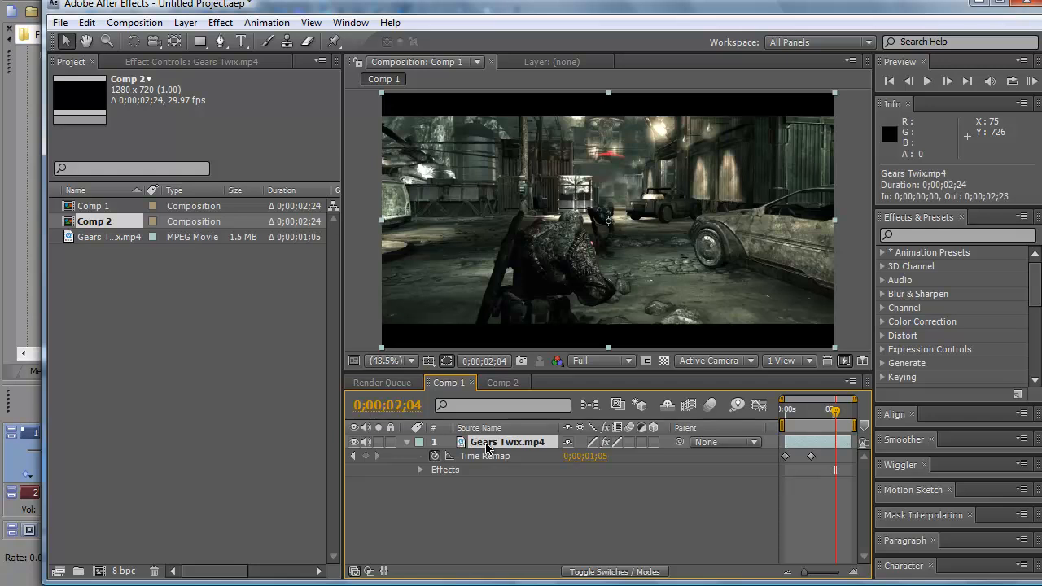
left_click(186, 22)
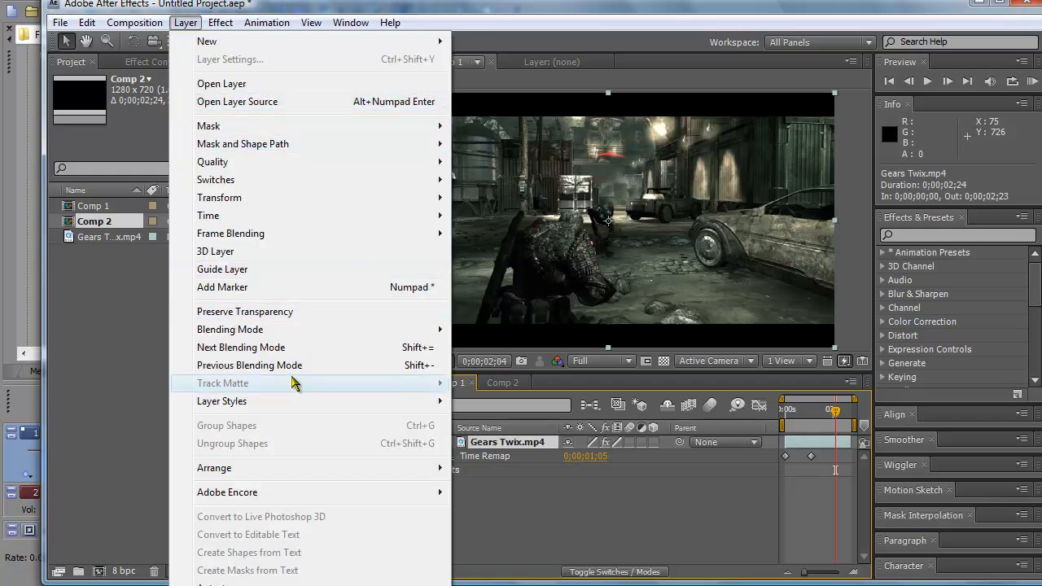
mouse_move(318, 222)
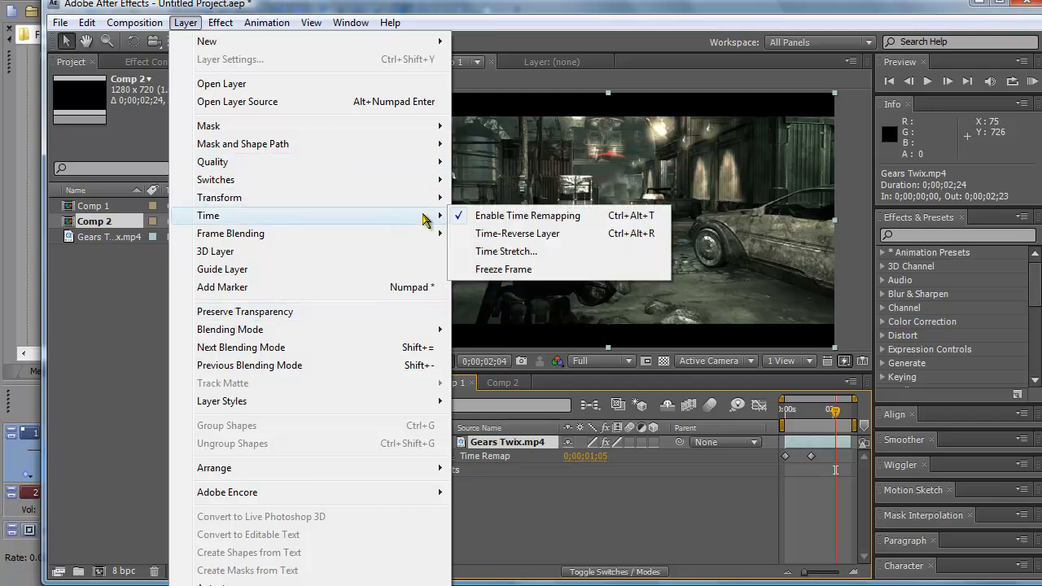
left_click(134, 357)
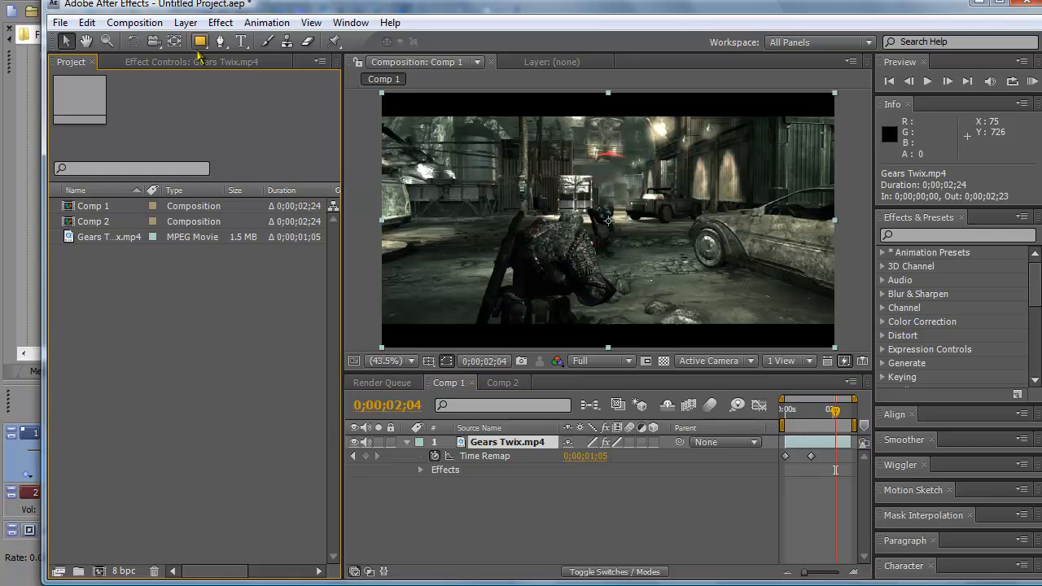
left_click(220, 22)
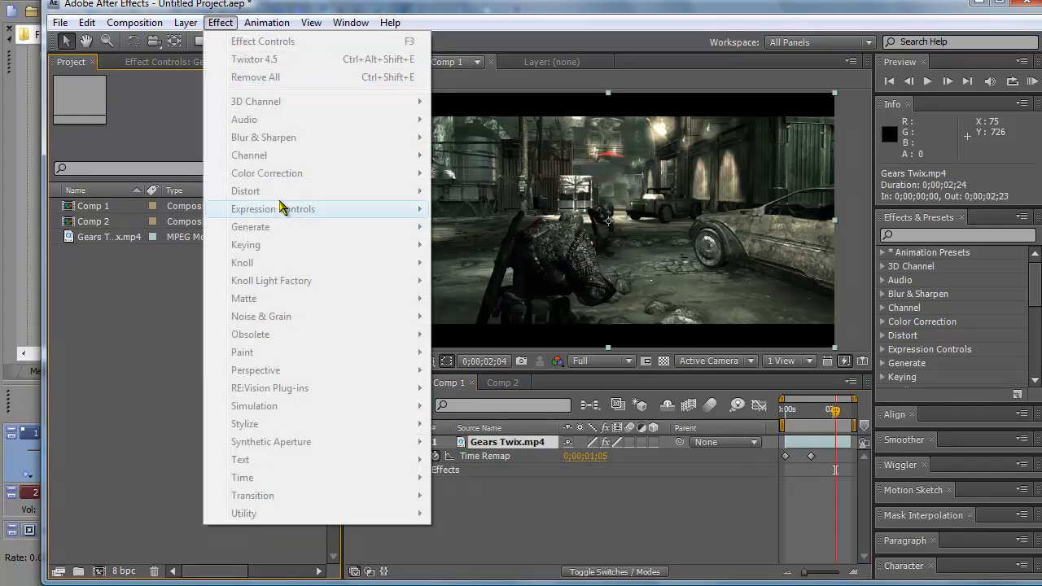
left_click(157, 476)
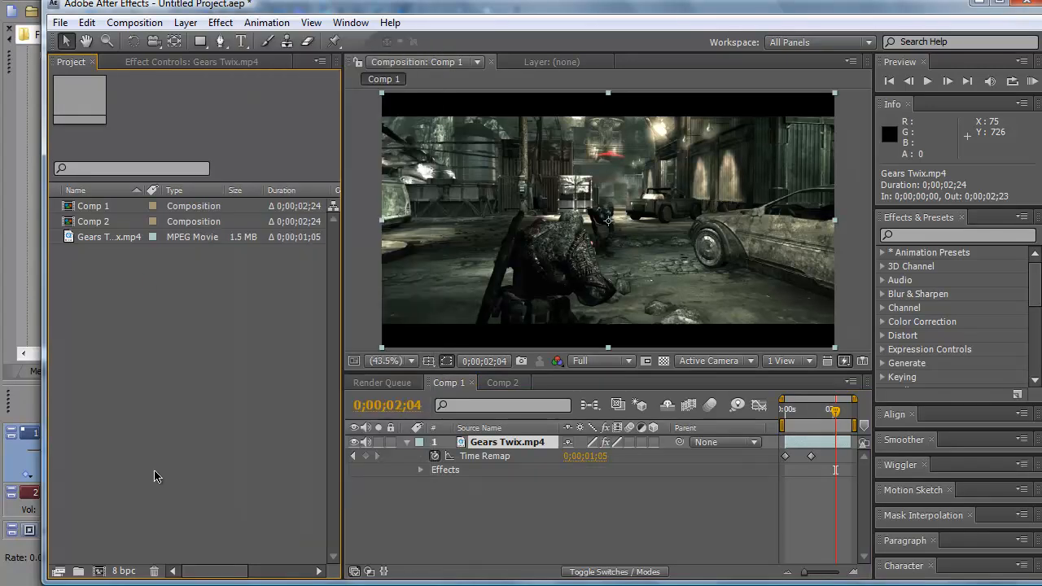
Step: Cycle the Gears Twix.mp4 layer's frame blending switch through its modes and back to the original one
left_click(618, 442)
left_click(619, 444)
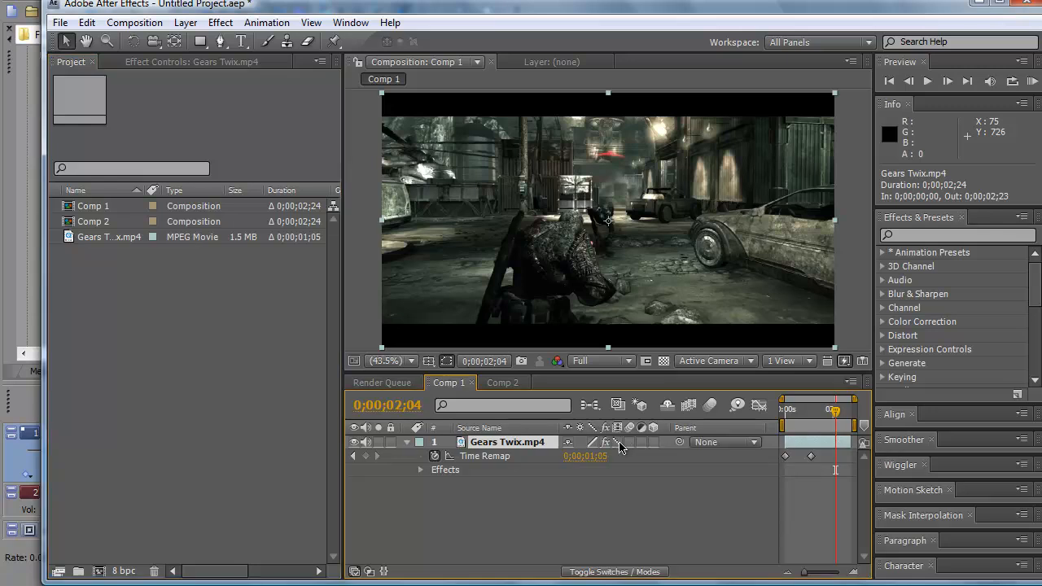
left_click(618, 443)
Step: Open the Twixtor 4.5 settings of the Gears Twix.mp4 layer and inspect the input frame rate and field options
left_click(421, 470)
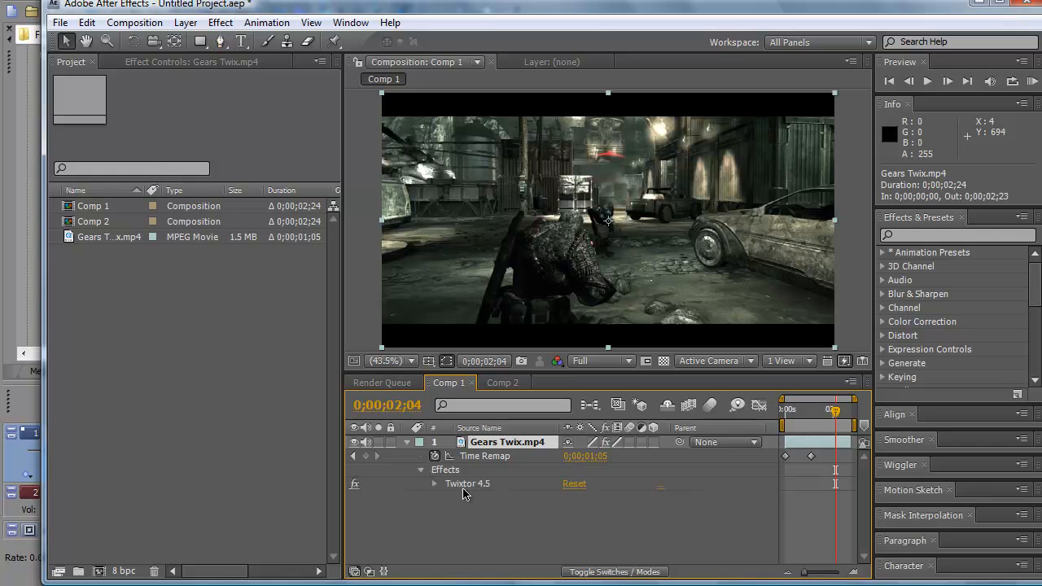
left_click(462, 489)
double_click(463, 485)
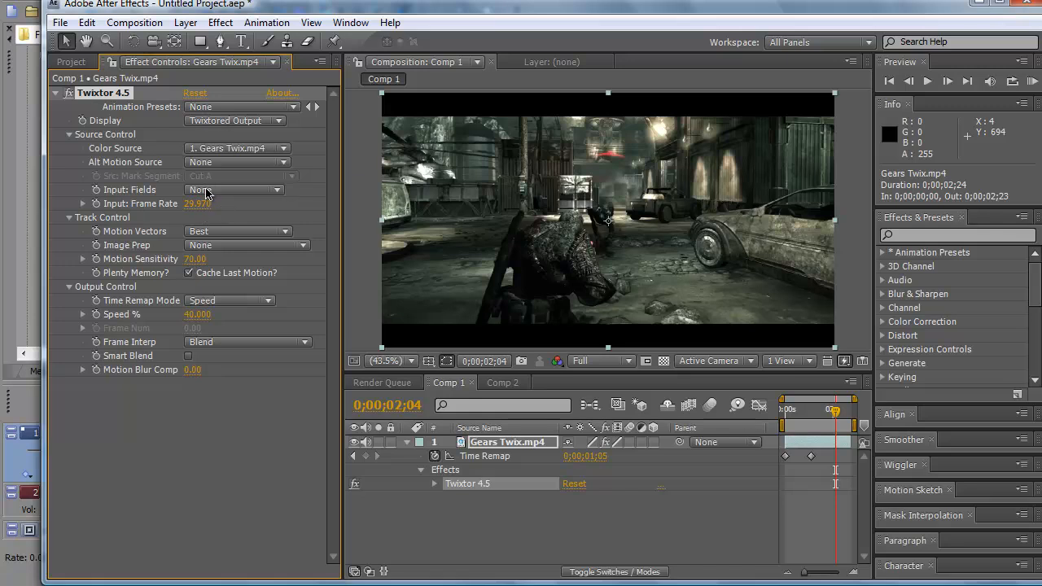
left_click(198, 204)
left_click(234, 191)
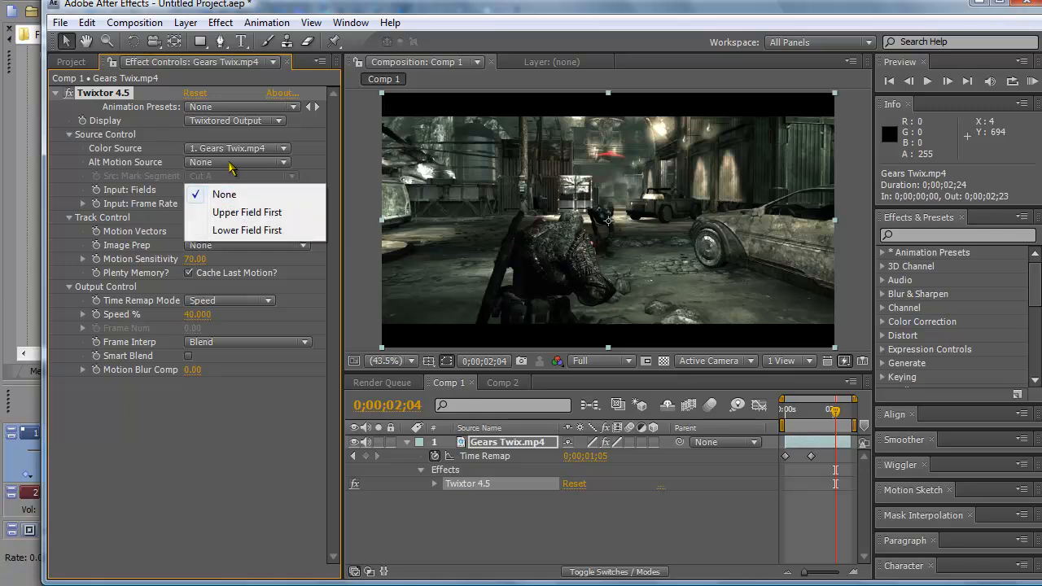
left_click(325, 147)
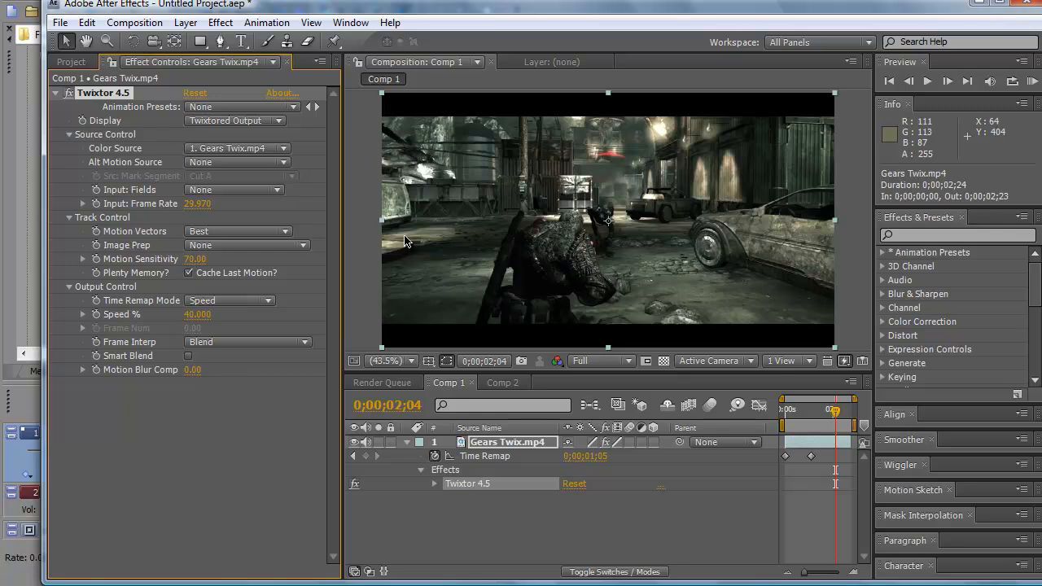
Step: Add Comp 1 with the Twixtor effect to the render queue
left_click(134, 23)
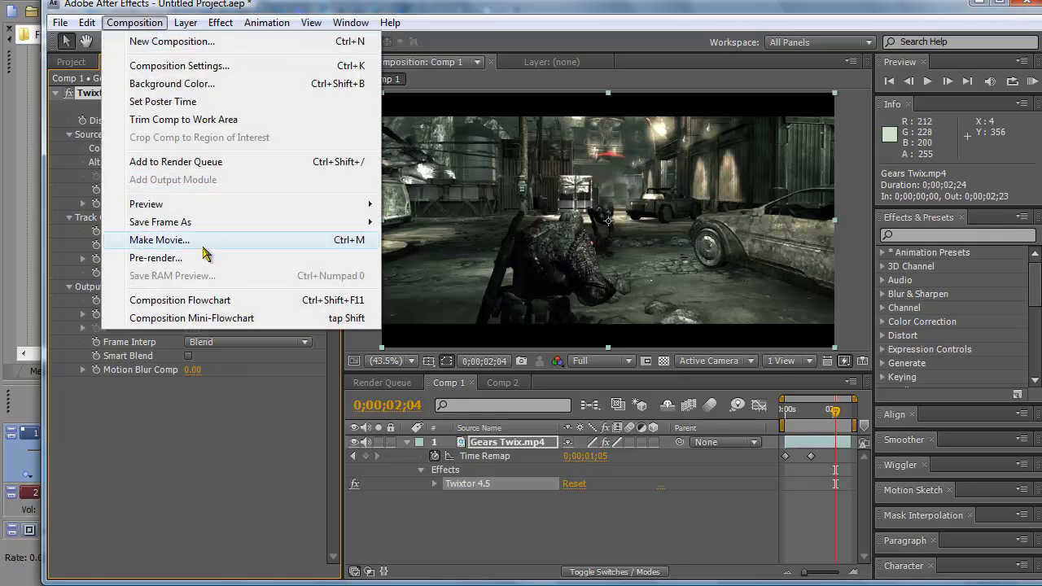
left_click(191, 162)
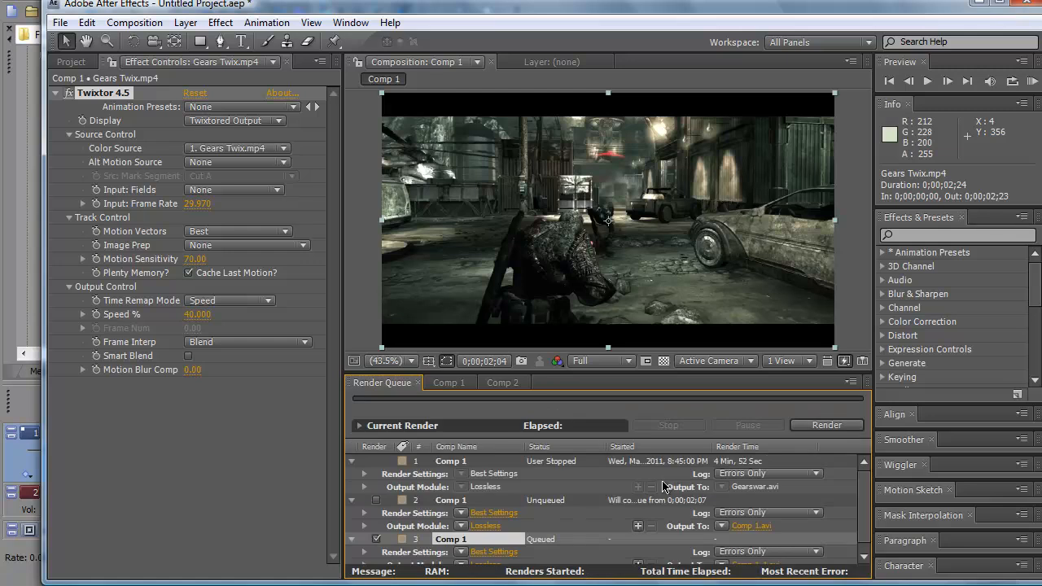
left_click_drag(867, 515, 868, 554)
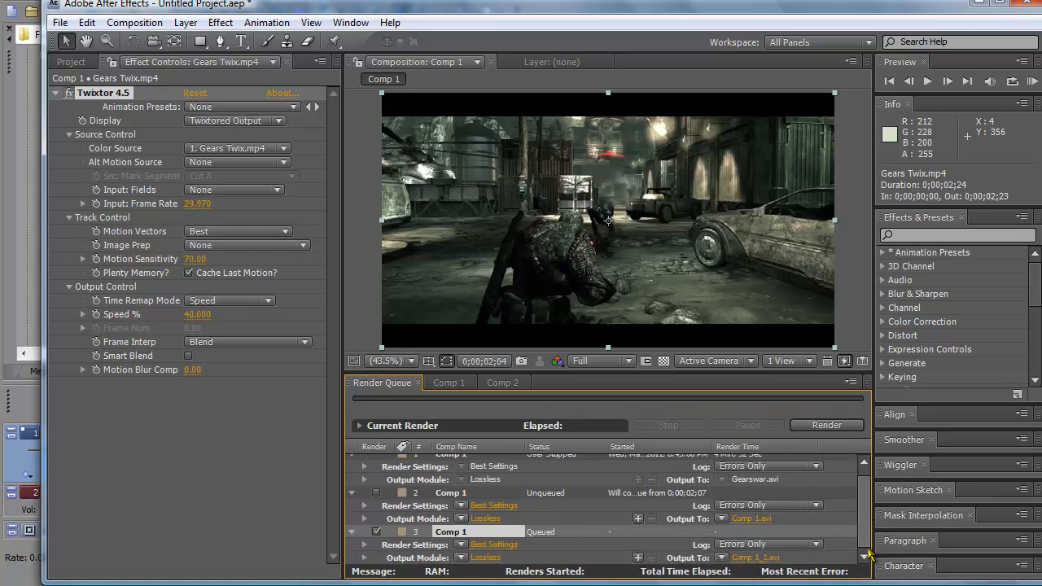
Step: Try the output file name ball2 on the Desktop for the newly queued Comp 1 render, and cancel
left_click(757, 558)
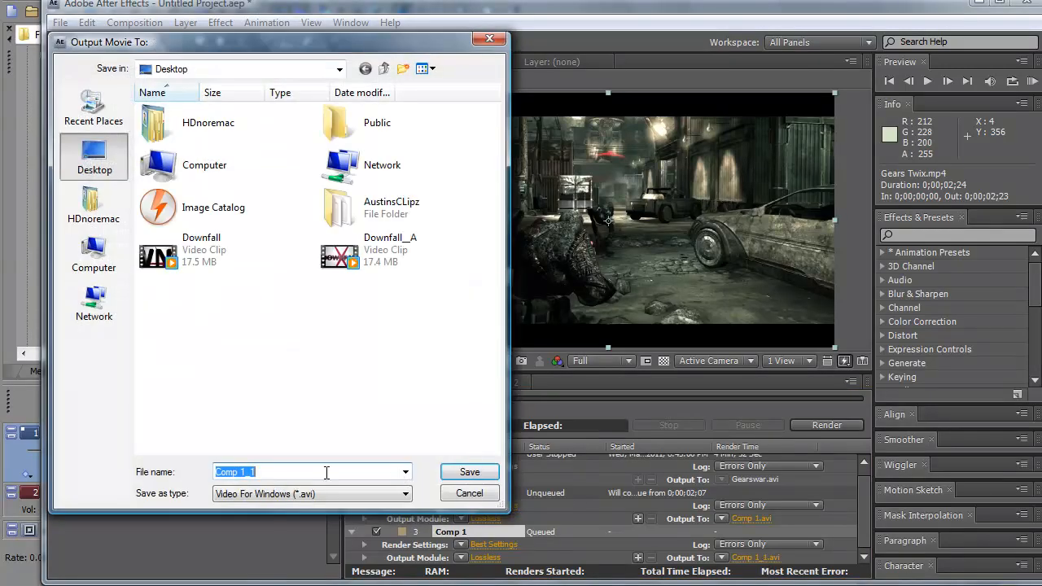
key("BackSpace")
type("ball")
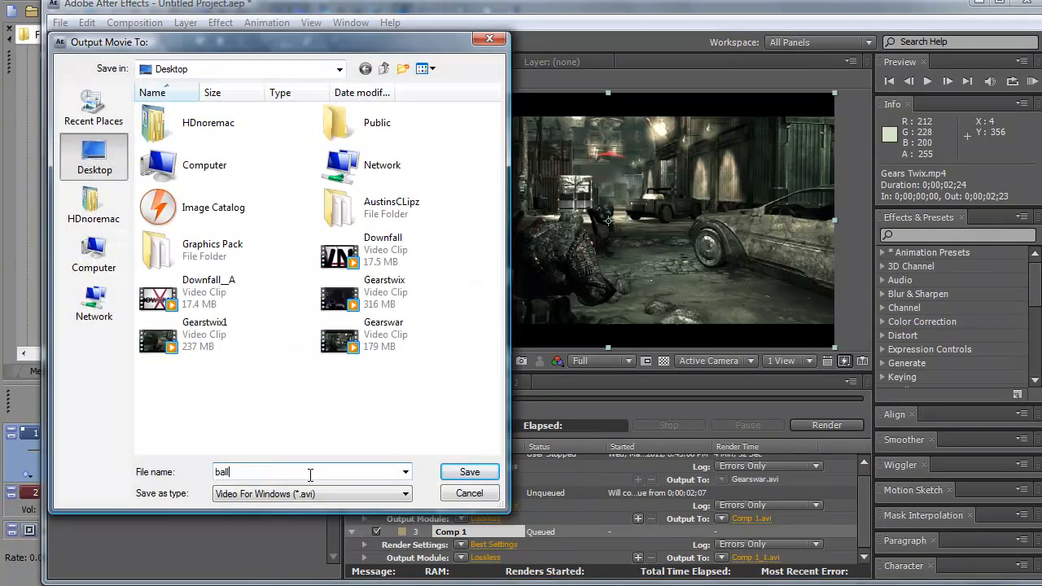
type("2")
left_click(473, 493)
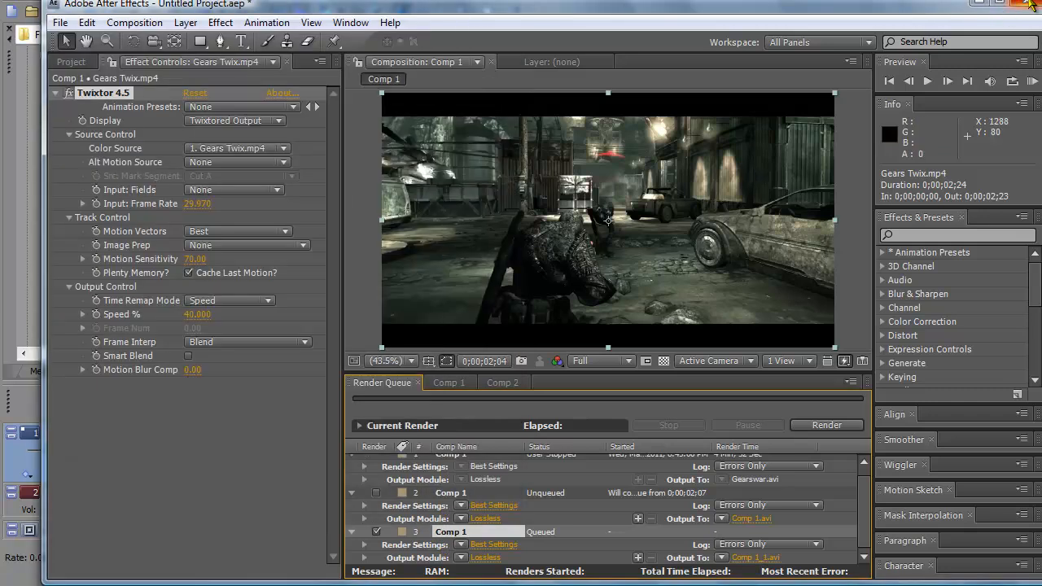
Step: Quit without saving the changes to Untitled Project.aep
left_click(1025, 3)
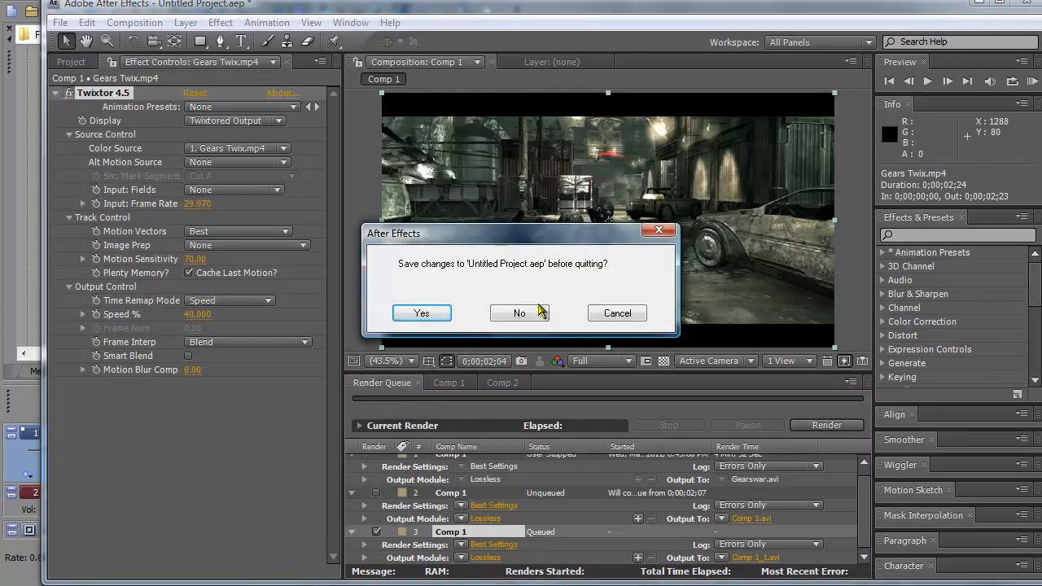
left_click(520, 314)
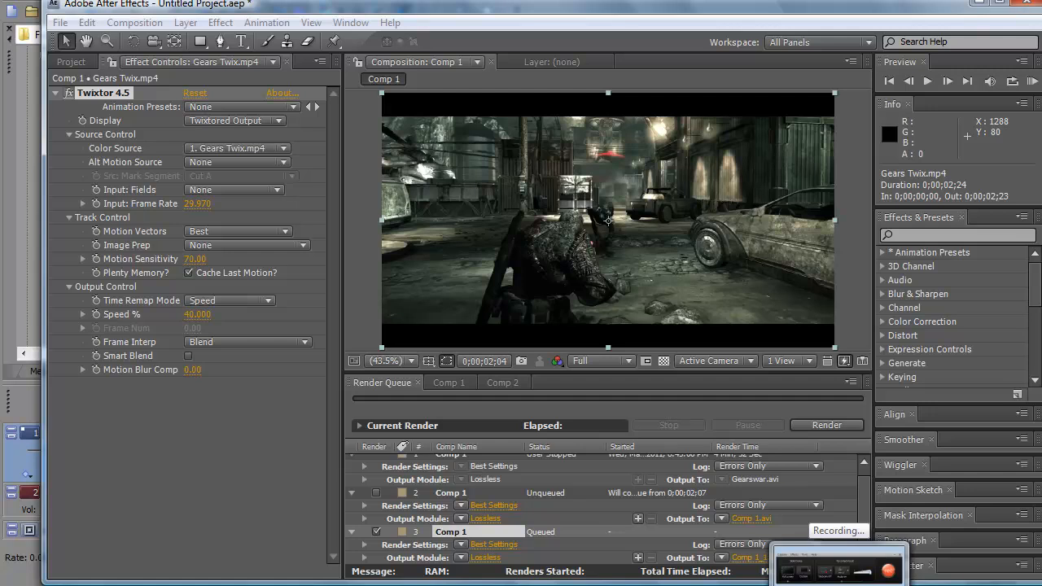
left_click(839, 583)
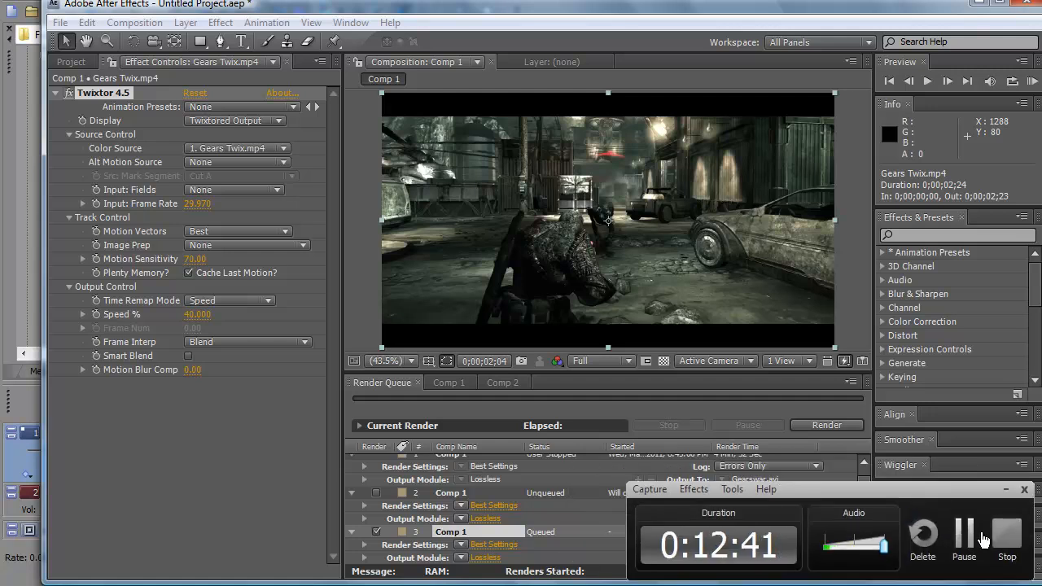
left_click(995, 539)
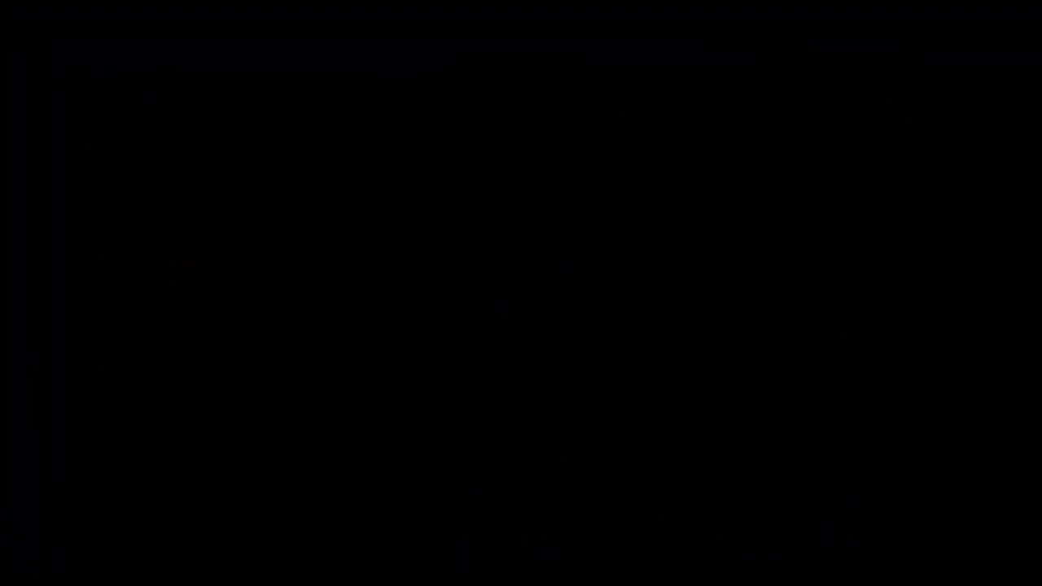